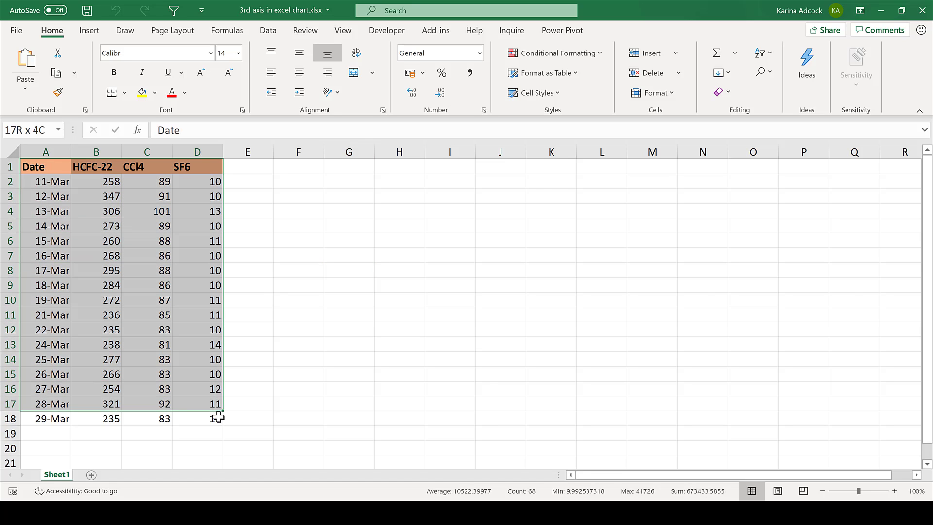
Step: Insert a scatter chart with straight lines and markers, moved to E1 and enlarged to about L15
left_click(90, 30)
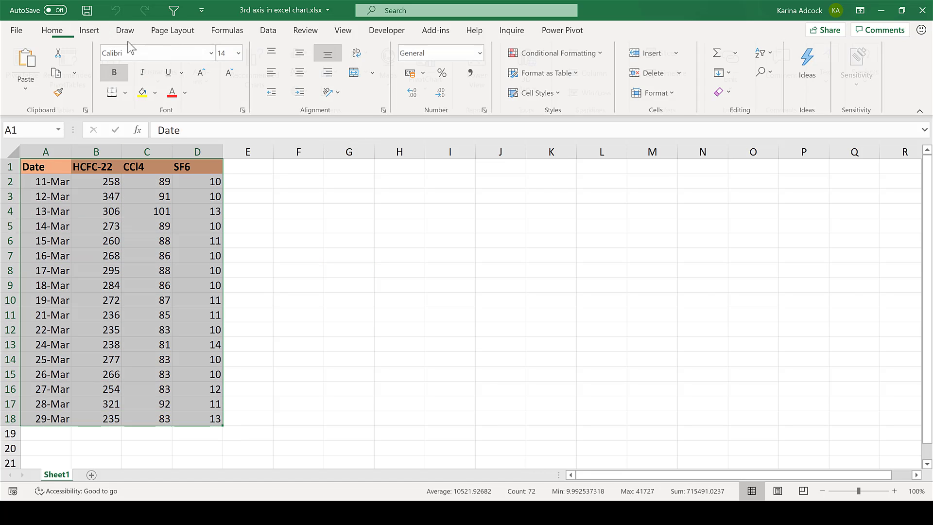
left_click(335, 92)
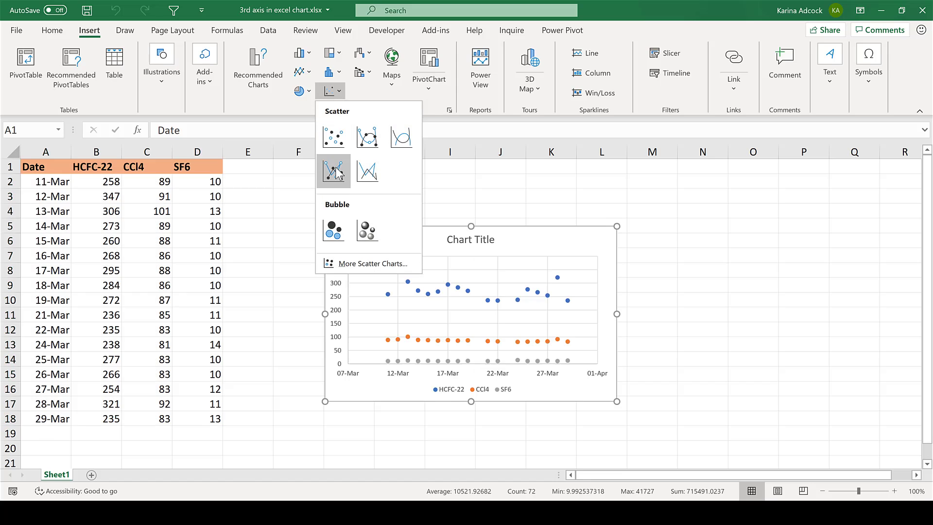
left_click(340, 174)
left_click_drag(348, 230, 270, 175)
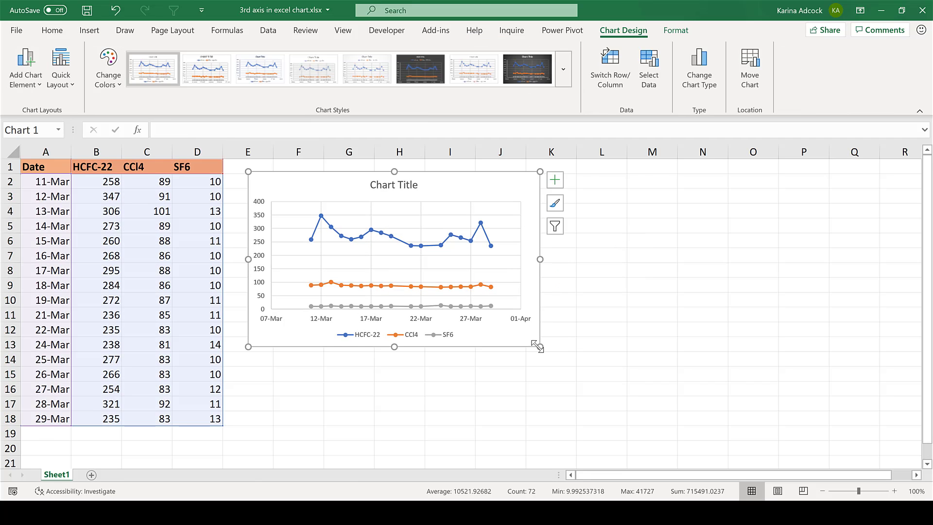
left_click_drag(540, 347, 591, 384)
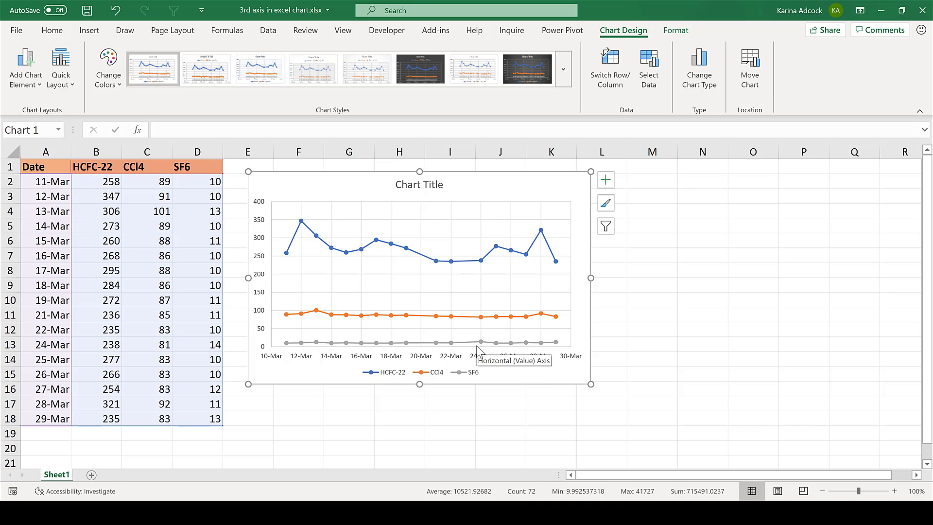
Step: Put the HCFC-22 series on a right-hand secondary axis scaled 0–400
left_click(418, 254)
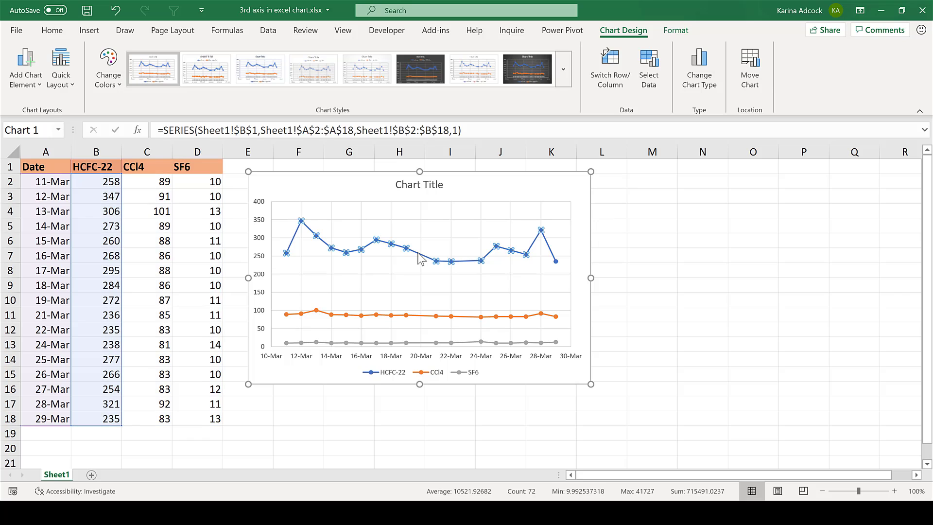
double_click(419, 253)
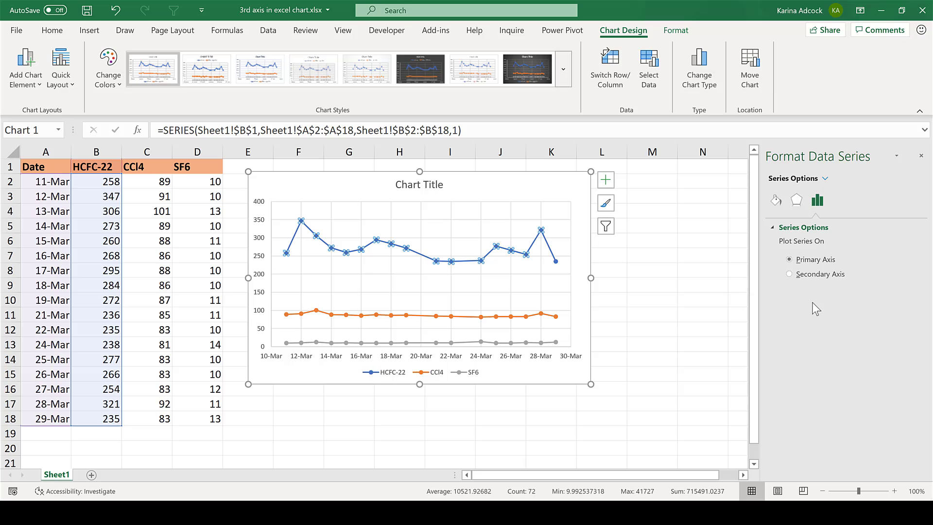
left_click(798, 278)
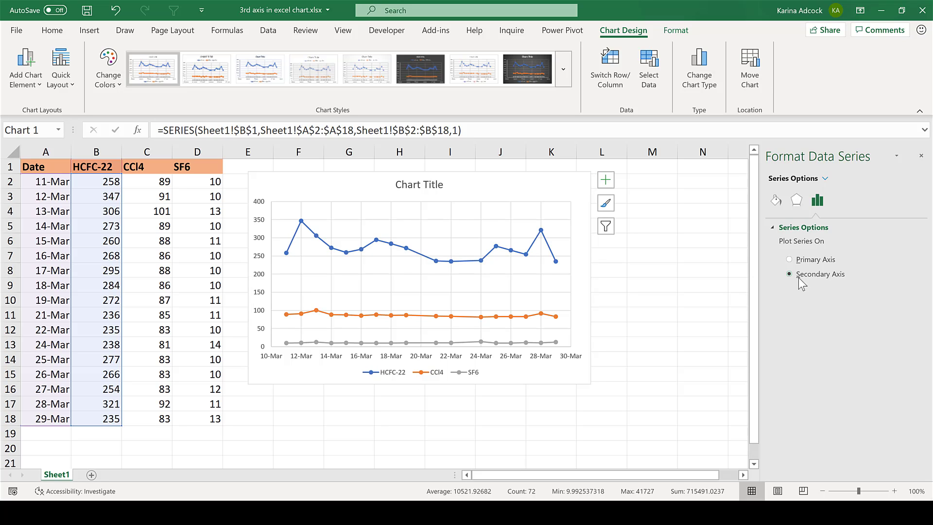
left_click(607, 255)
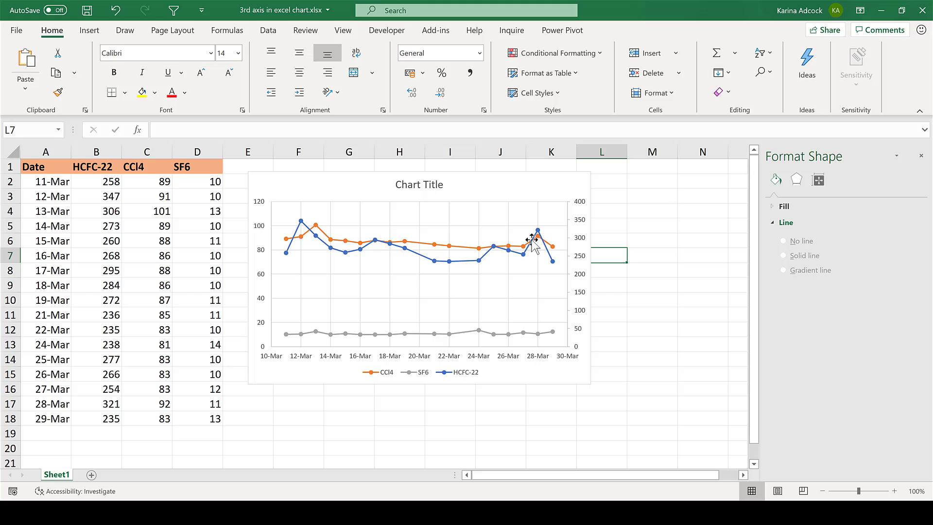
Step: Duplicate the chart, moving the copy right and the original left over the table
left_click(505, 182)
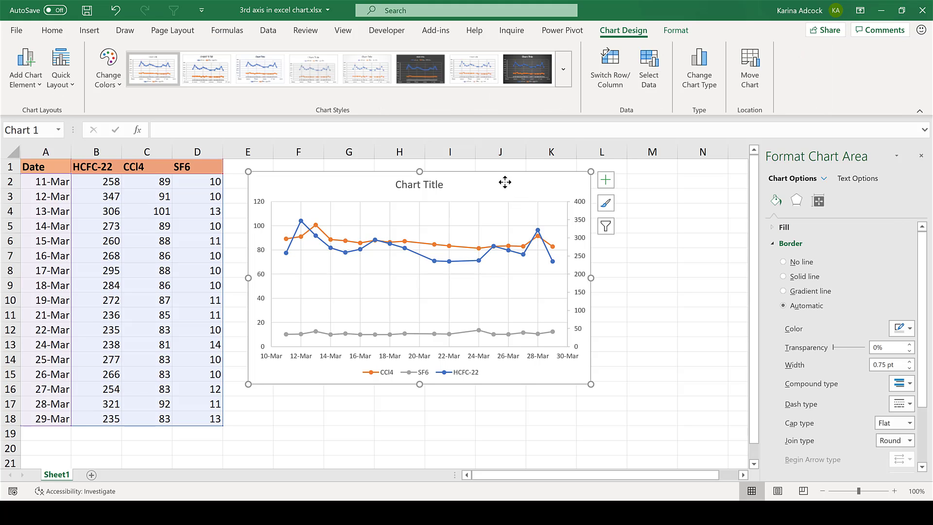
key("ctrl+d")
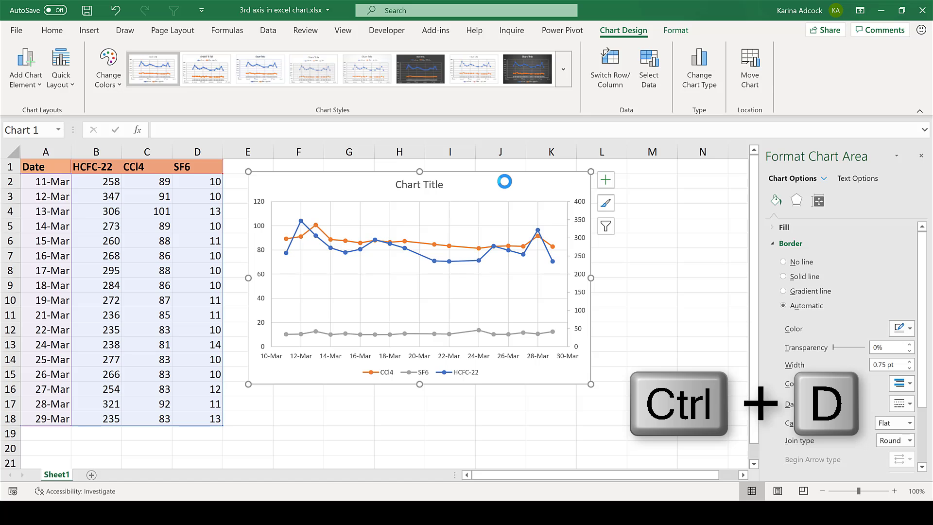
left_click_drag(499, 189, 641, 186)
left_click(346, 187)
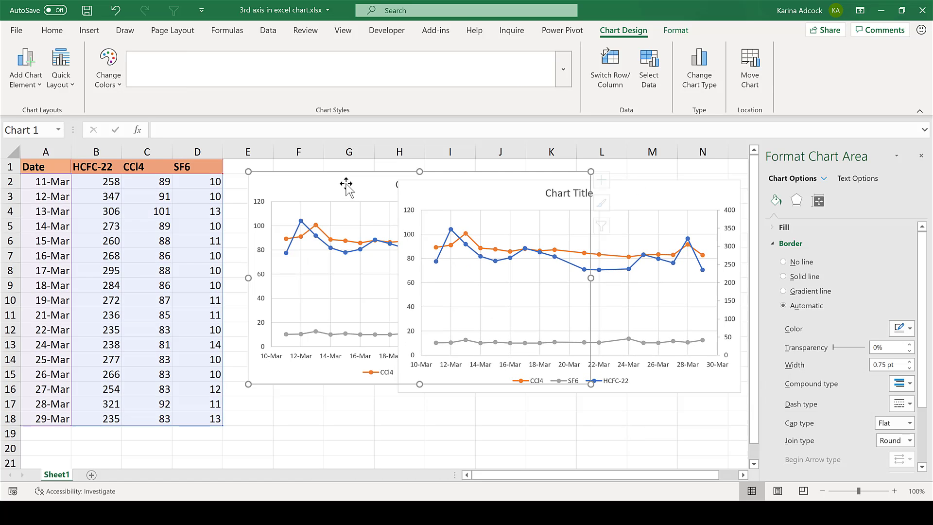
left_click_drag(346, 187, 141, 198)
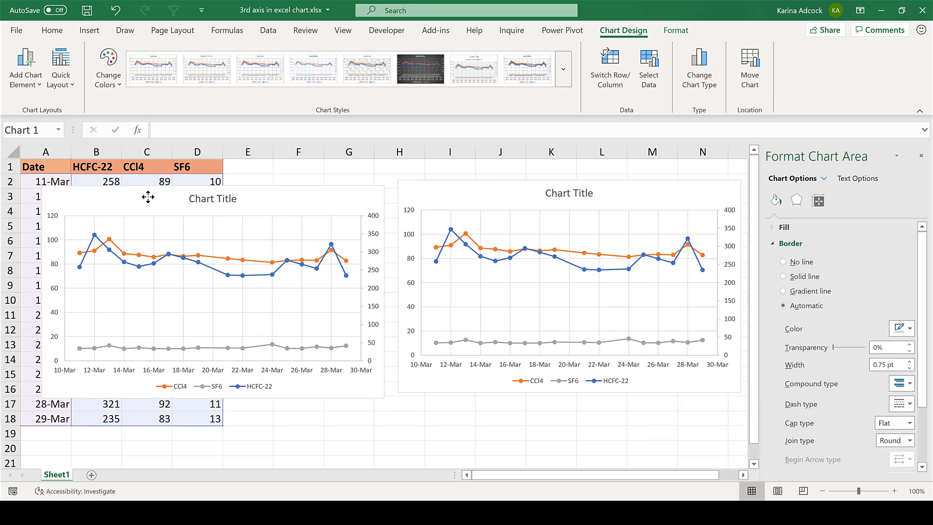
Step: Delete HCFC-22 and CCl4 from the copy and SF6 from the original chart
left_click(549, 256)
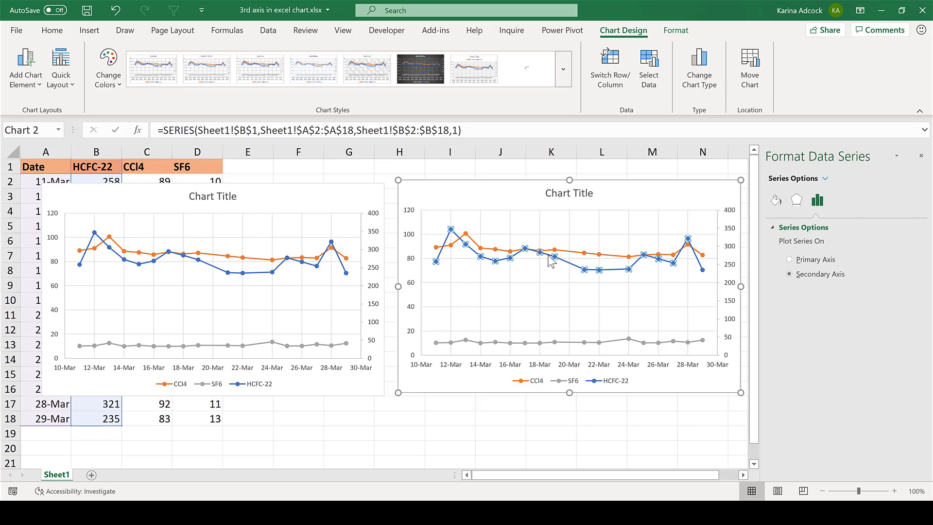
key("Delete")
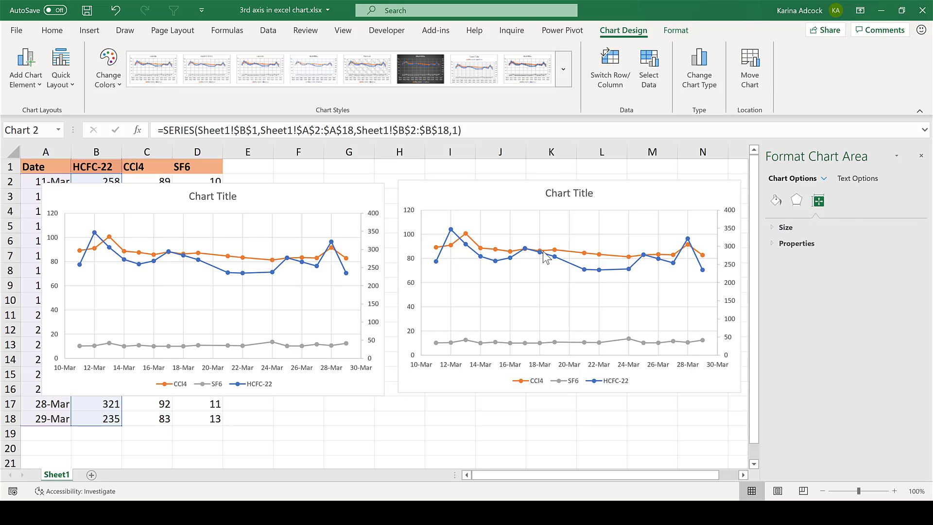
left_click(541, 252)
key("Delete")
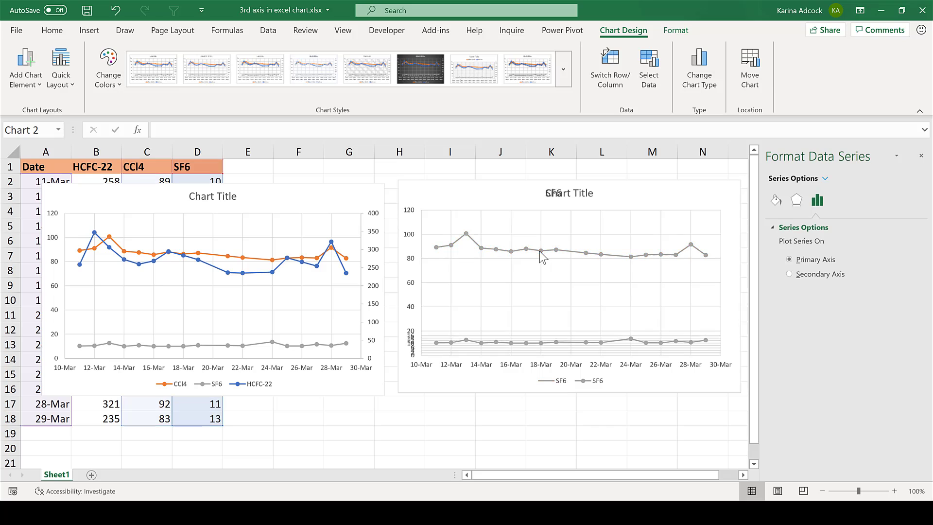
left_click(229, 345)
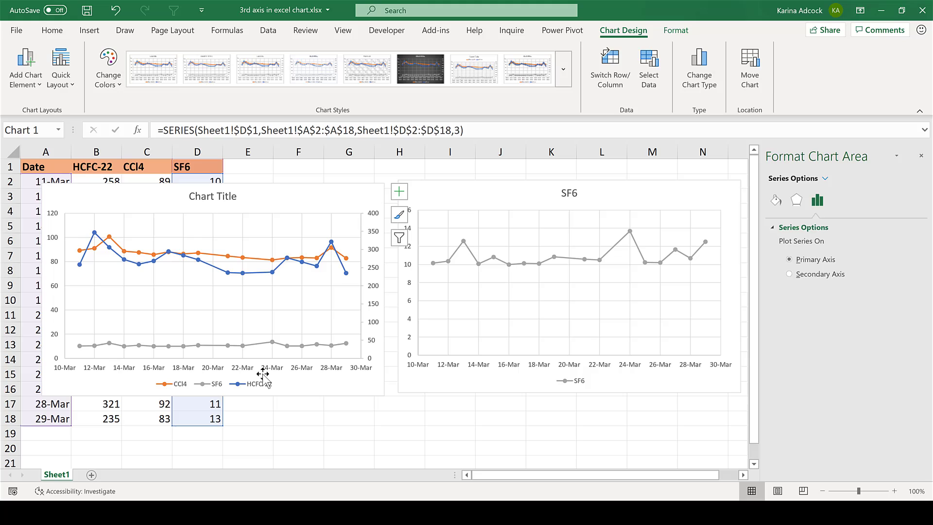
key("Delete")
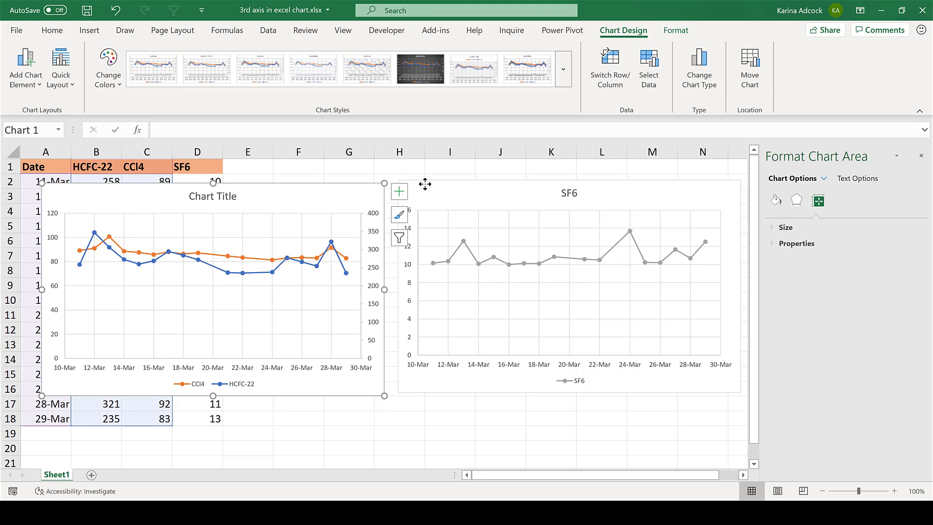
Step: Set the SF6 chart area to No fill and nudge the chart down and right
left_click(425, 184)
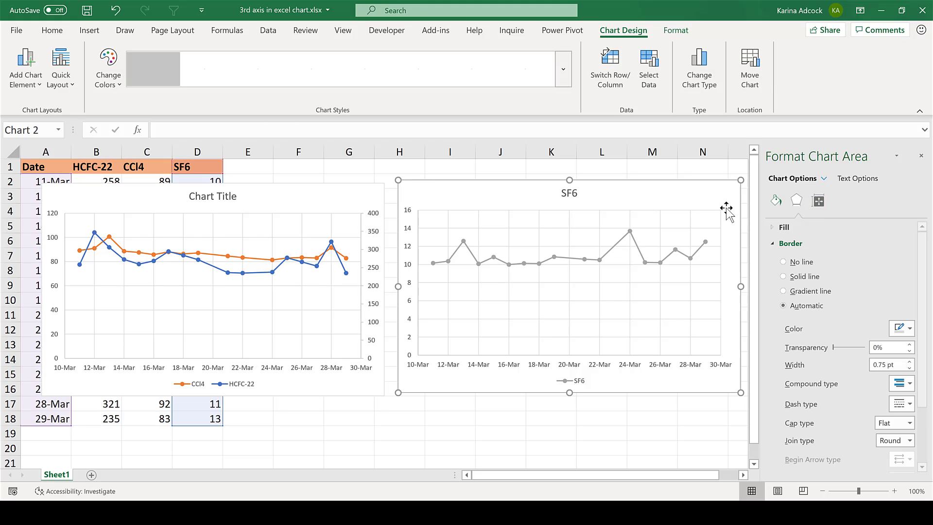
left_click(774, 227)
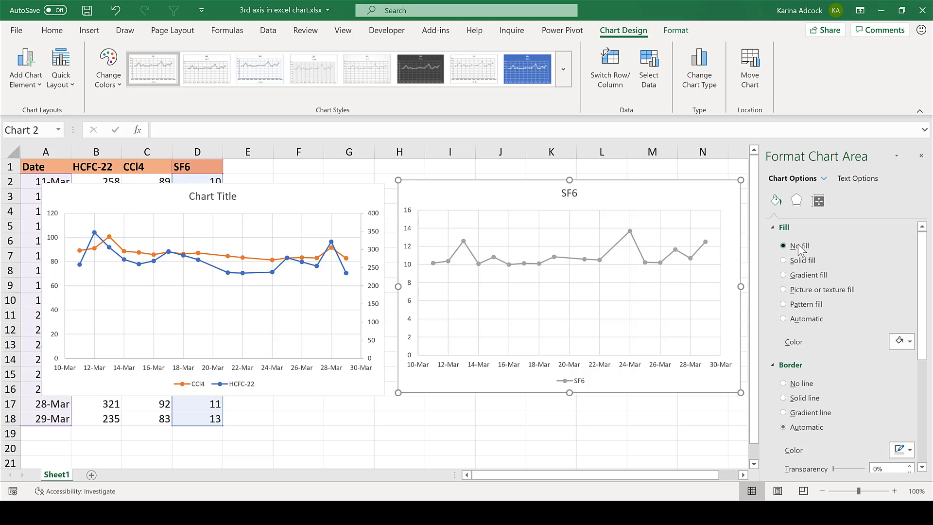
left_click(801, 249)
left_click_drag(419, 188, 498, 167)
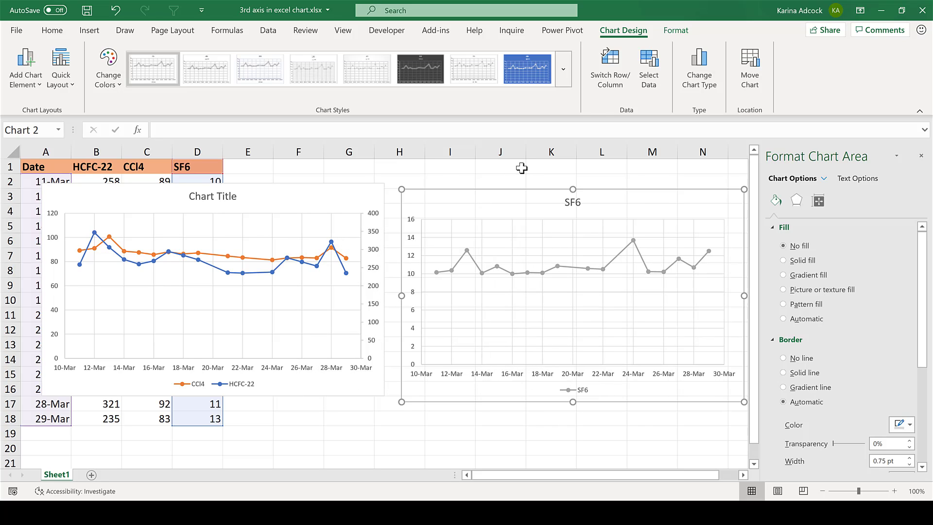
Step: Hide the worksheet gridlines and remove the main chart's border
left_click(522, 168)
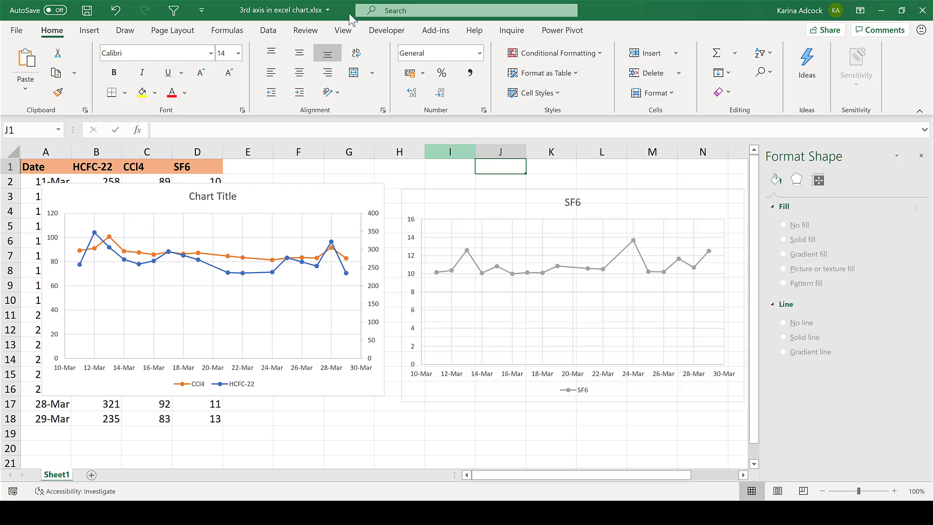
left_click(343, 30)
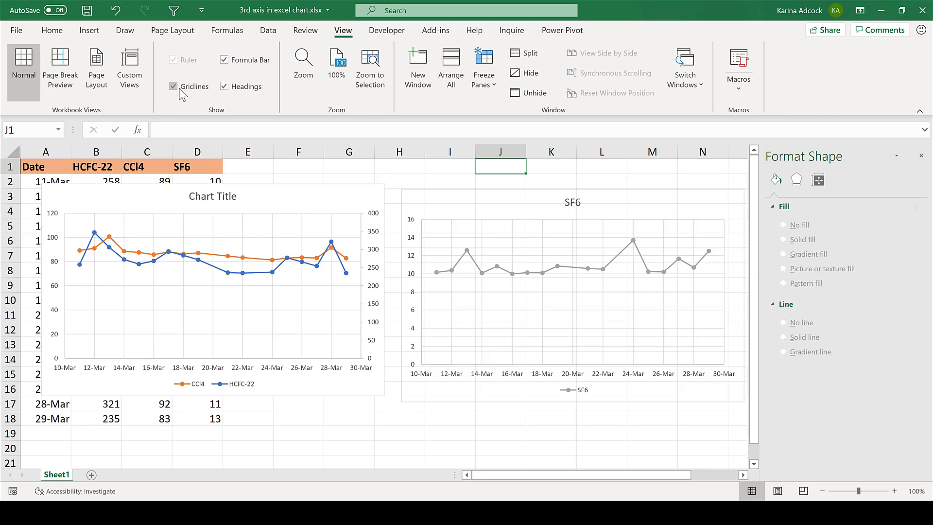
left_click(180, 91)
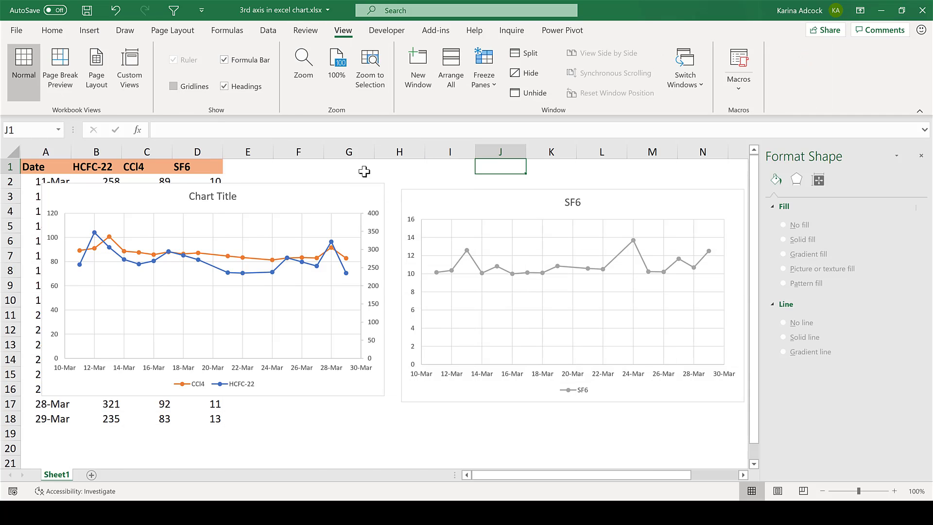
left_click(417, 194)
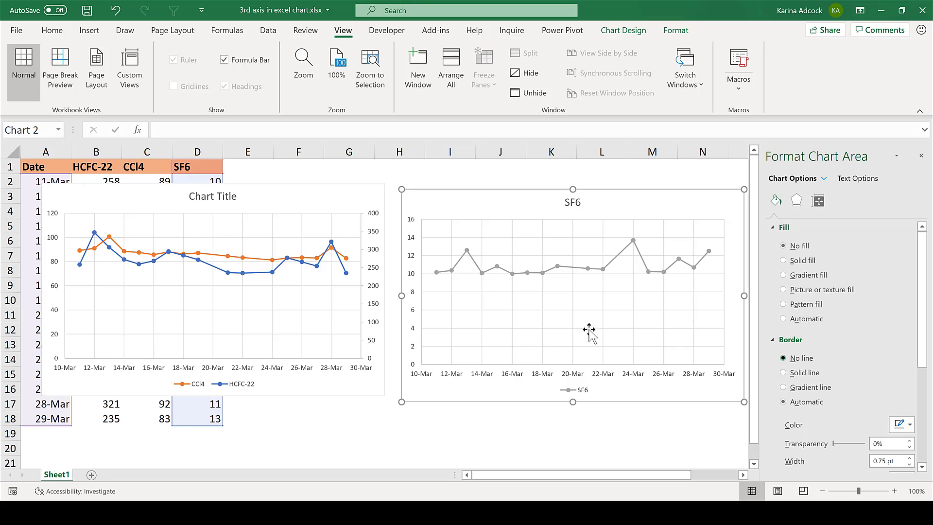
left_click(348, 199)
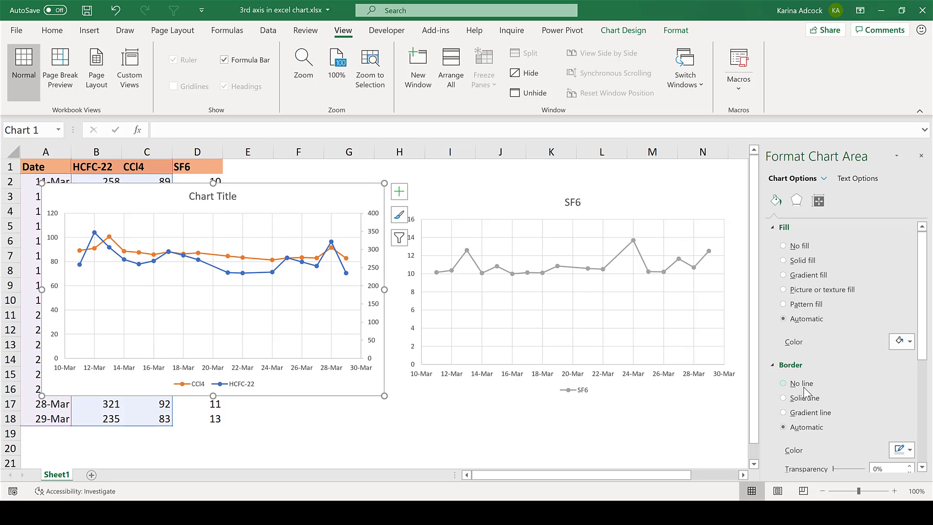
left_click(802, 386)
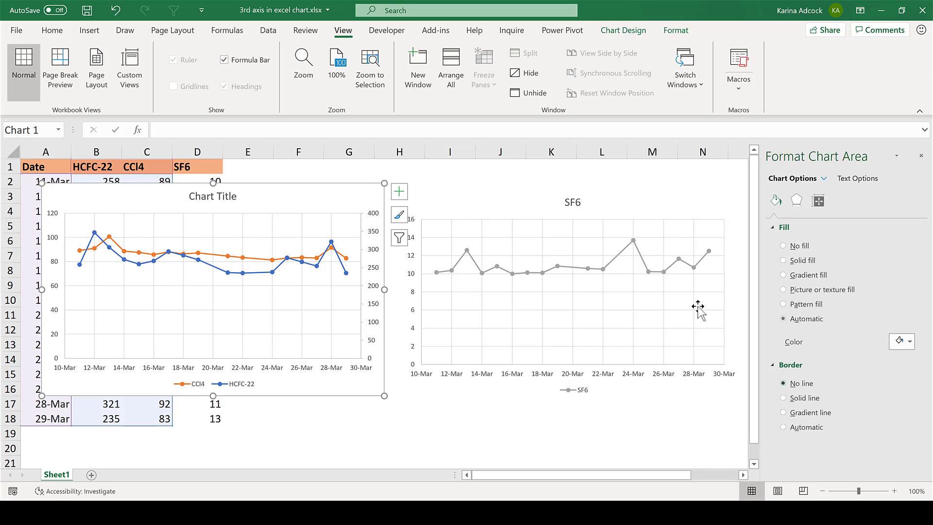
Step: Keep the SF6 chart title but set its text fill to No fill
left_click(497, 197)
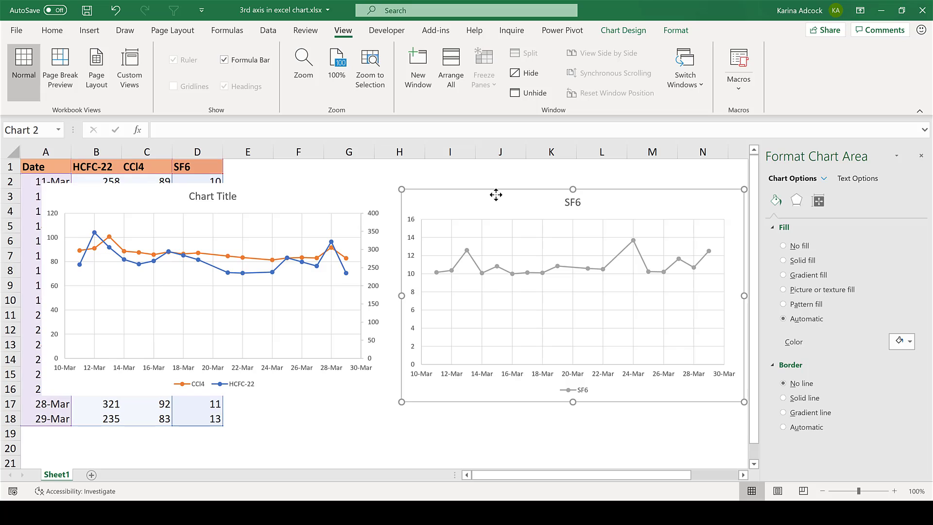
left_click(513, 236)
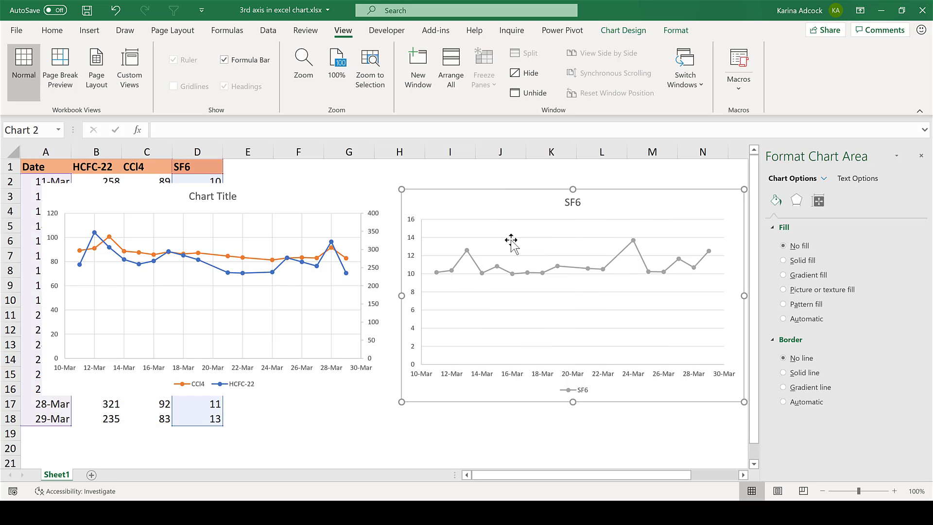
left_click(511, 242)
left_click(508, 238)
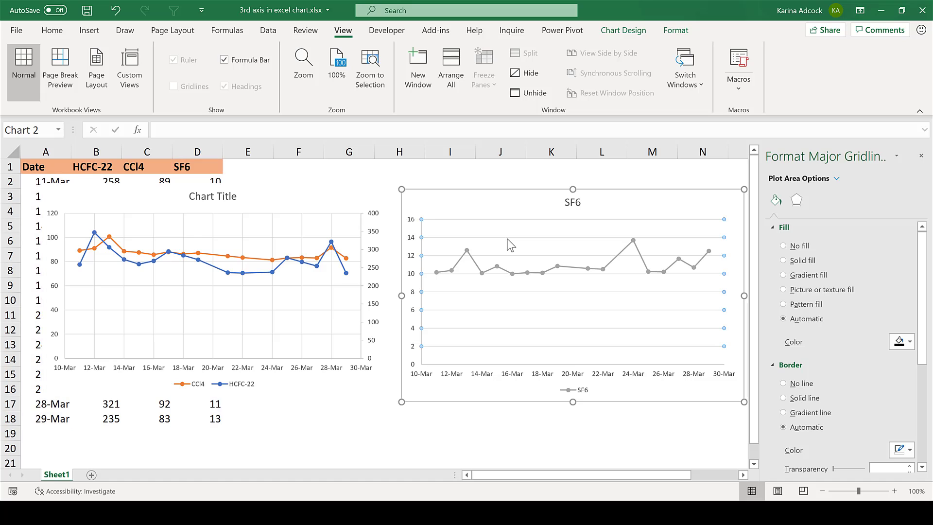
left_click(585, 215)
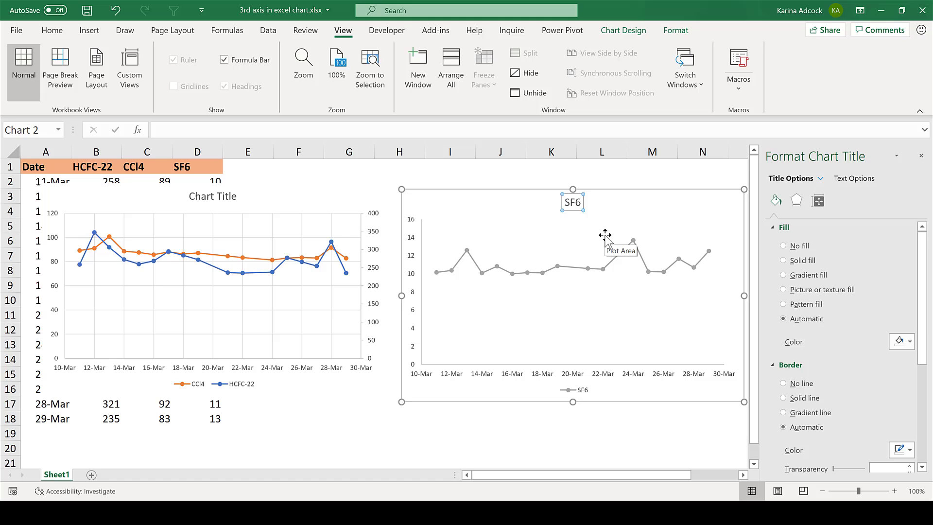
key("Delete")
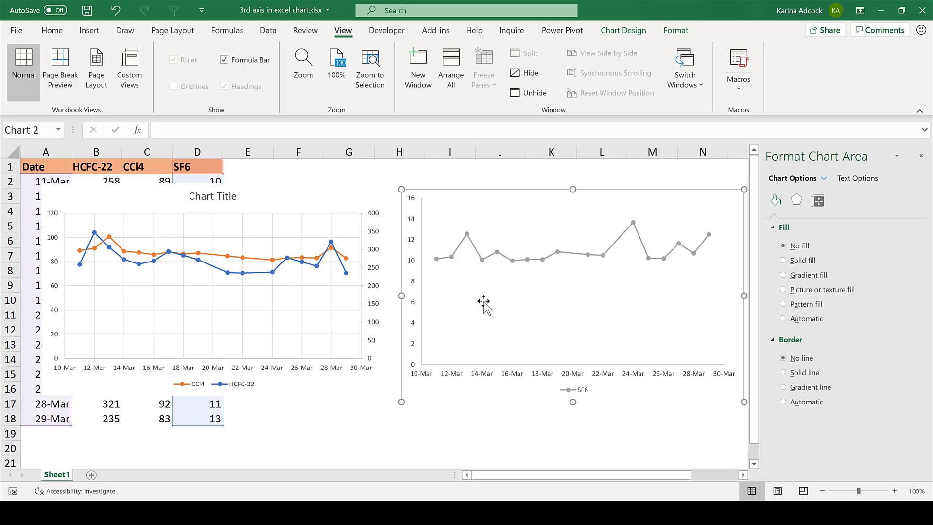
left_click(116, 11)
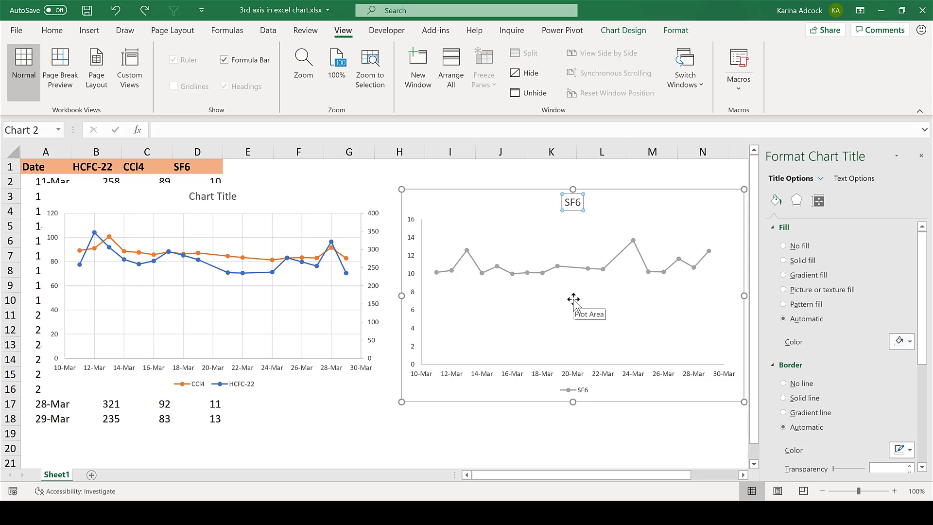
left_click(867, 180)
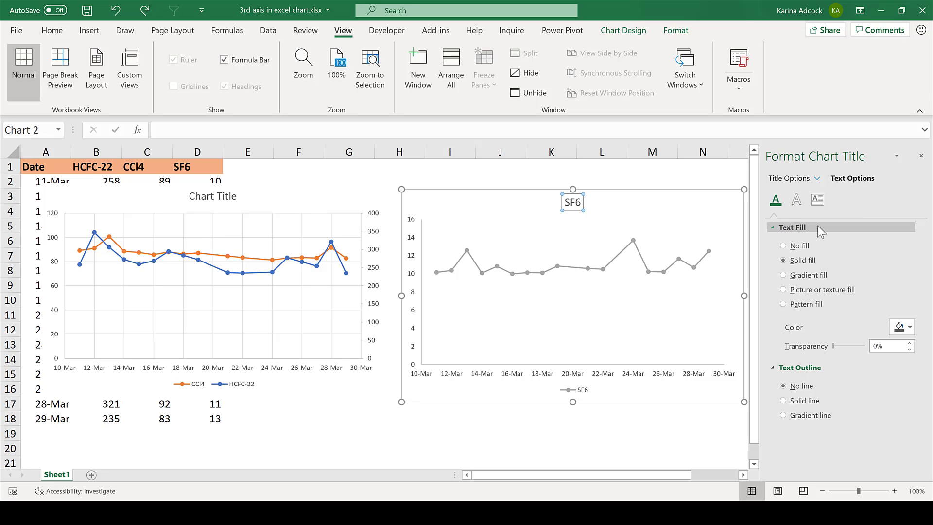
left_click(797, 246)
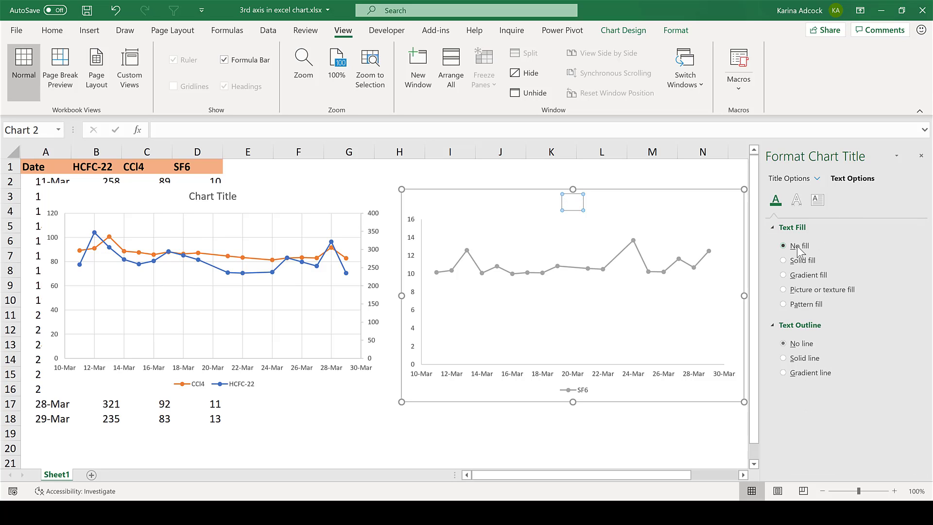
left_click(460, 175)
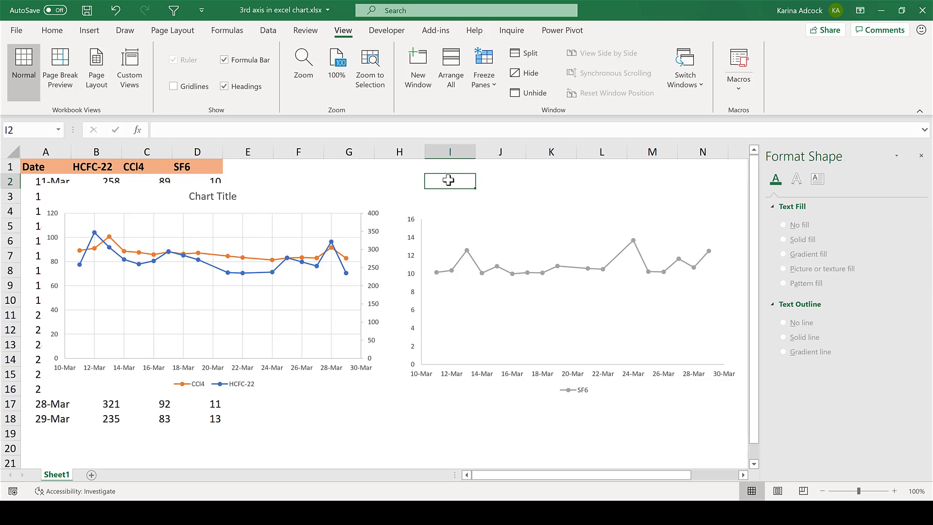
Step: Add axis titles to the left chart and delete the horizontal axis title
left_click(328, 191)
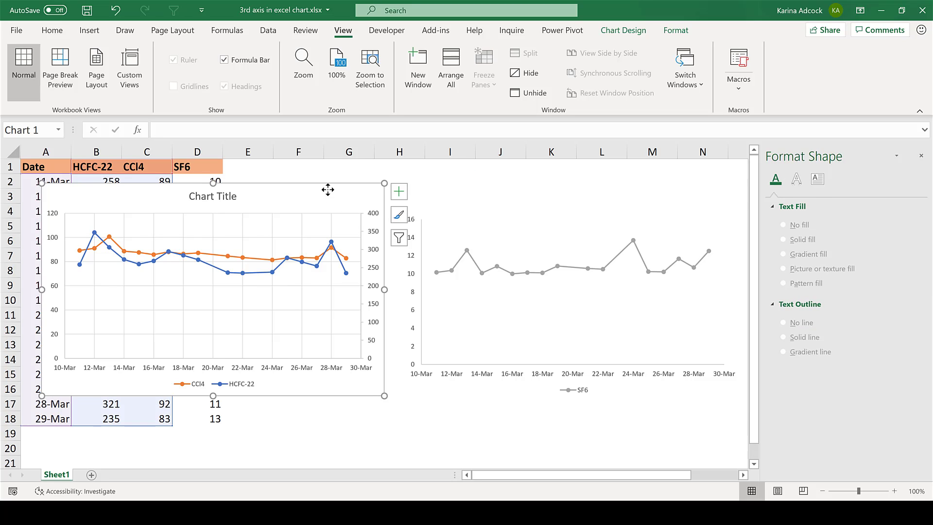
left_click(399, 192)
left_click(421, 231)
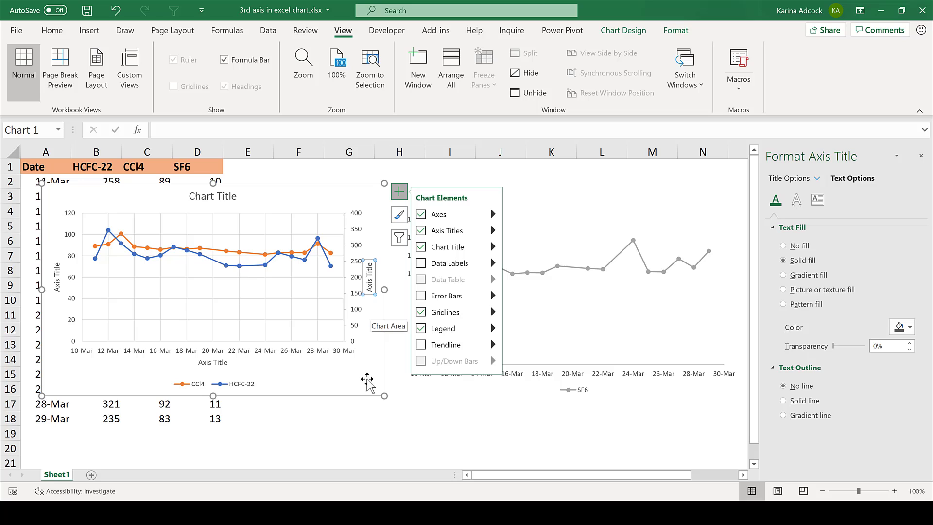
left_click(335, 432)
left_click(214, 362)
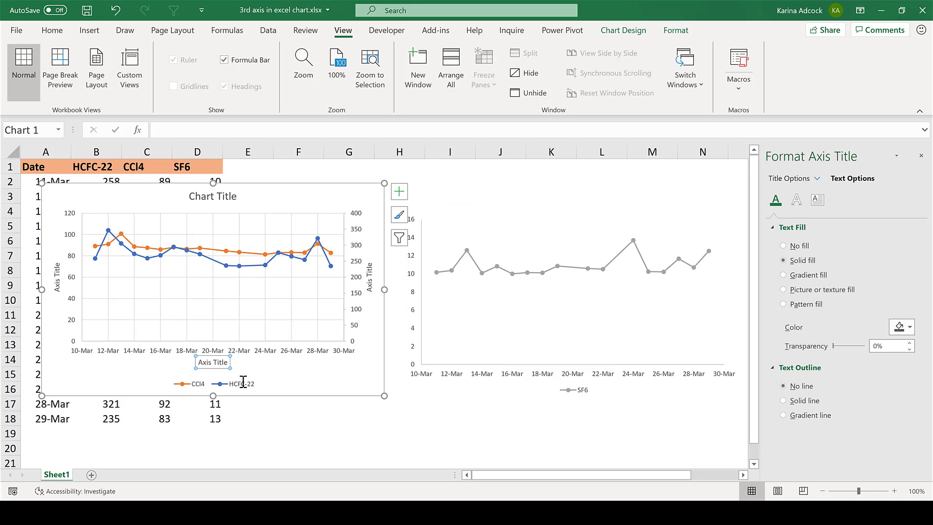
left_click_drag(214, 362, 248, 363)
key("Delete")
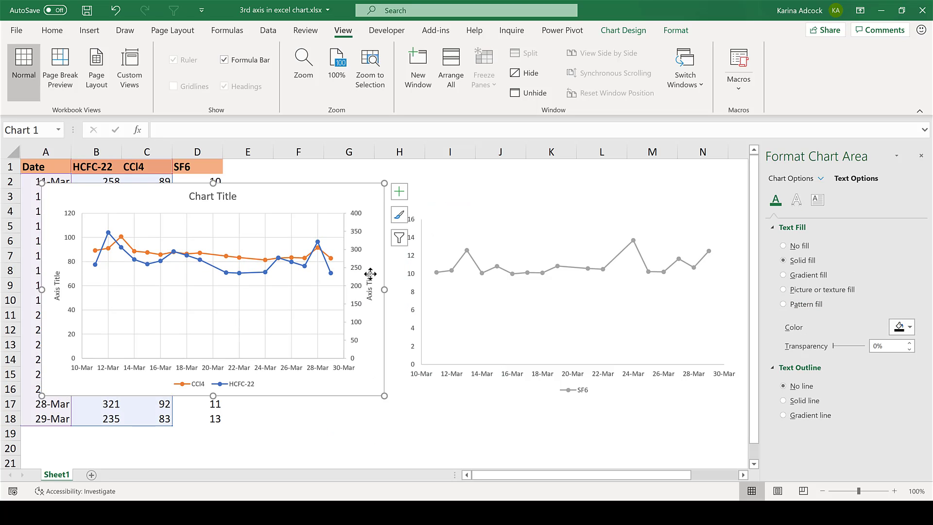
Step: Link the right vertical axis title to cell B1 so it reads HCFC-22
left_click(370, 277)
left_click(165, 130)
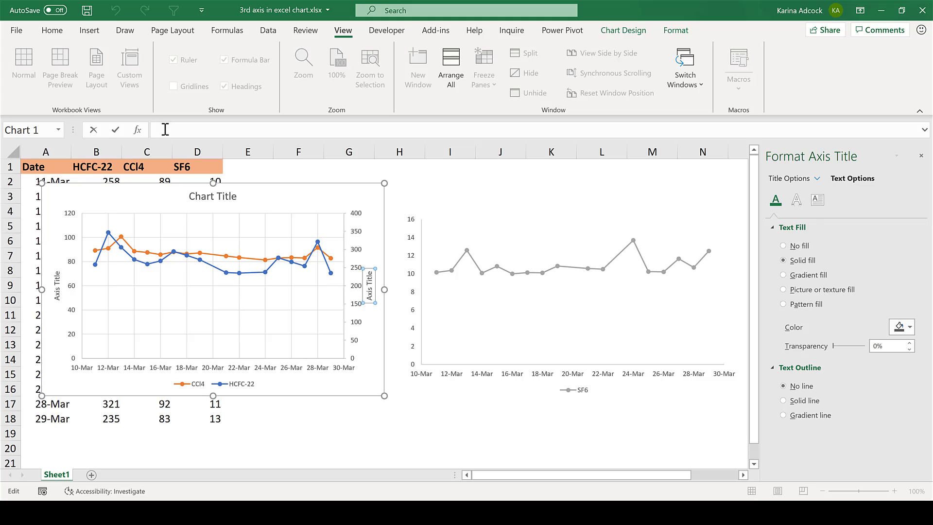
left_click(96, 171)
key("Return")
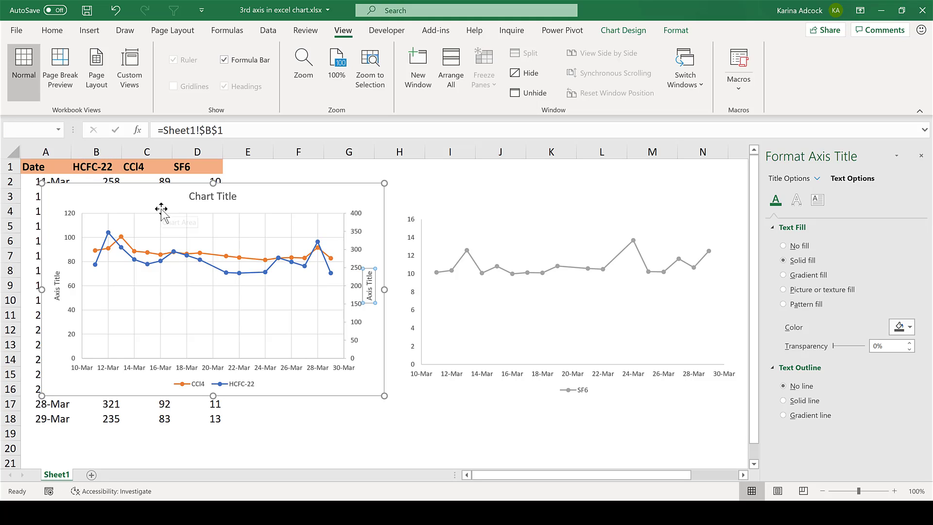
Step: Make the HCFC-22 axis title and axis labels blue, bold and larger
left_click(50, 31)
left_click(185, 93)
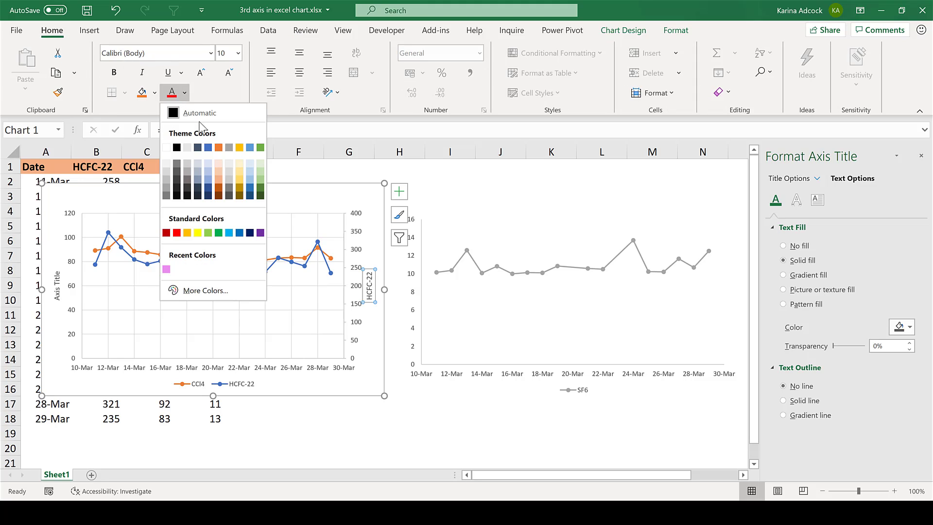
left_click(207, 148)
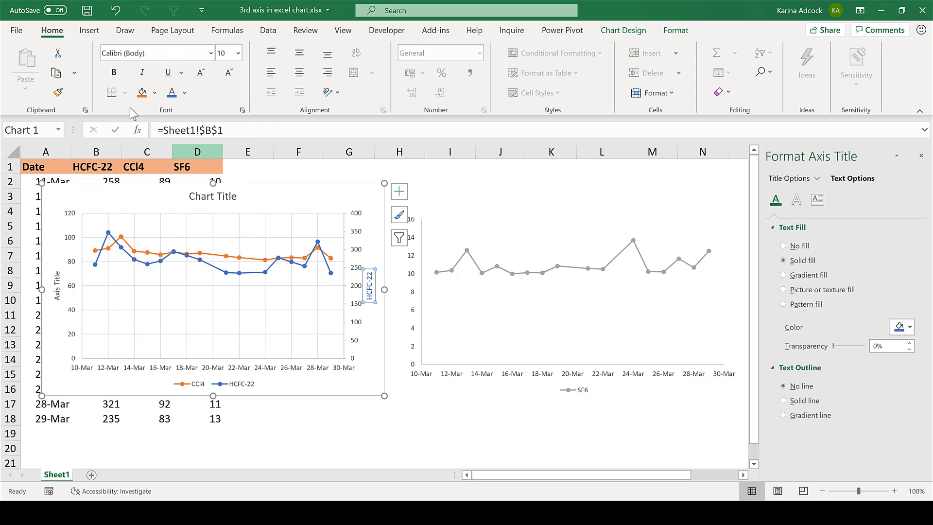
left_click(114, 72)
left_click(202, 73)
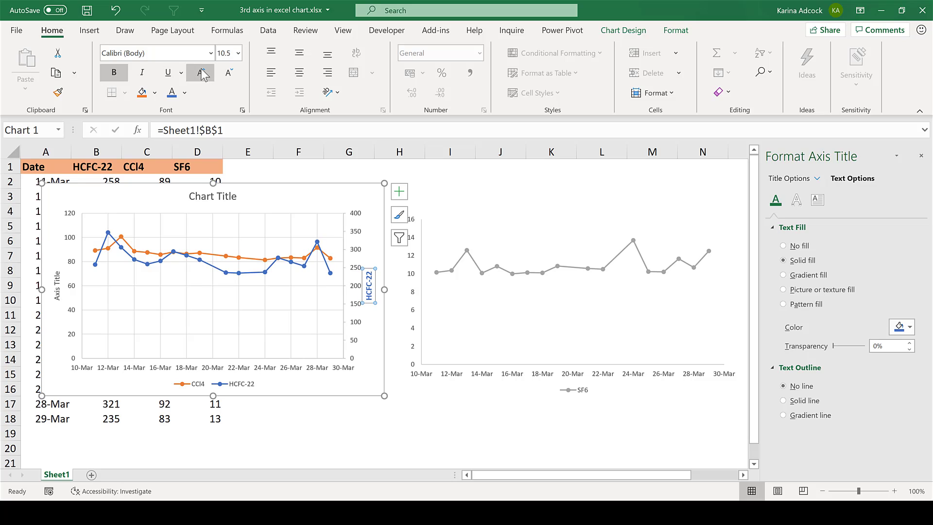
left_click(360, 256)
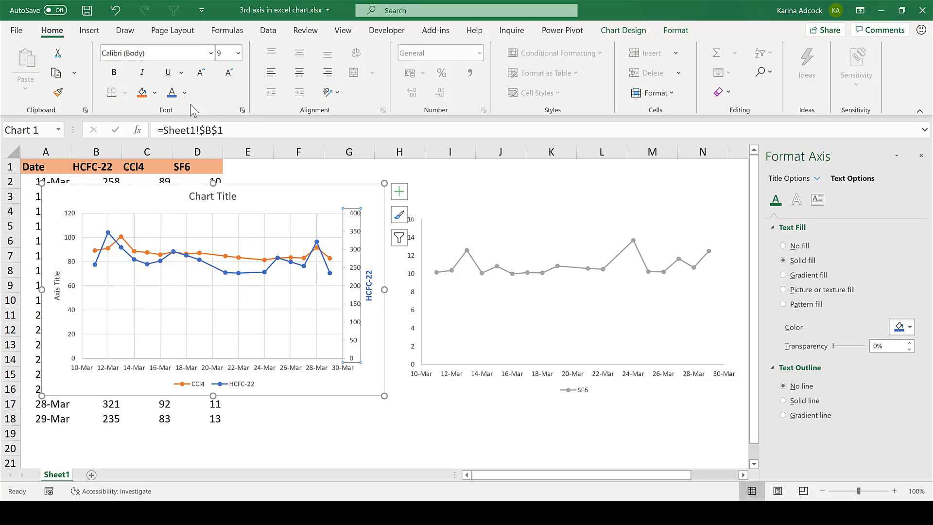
left_click(172, 92)
left_click(116, 73)
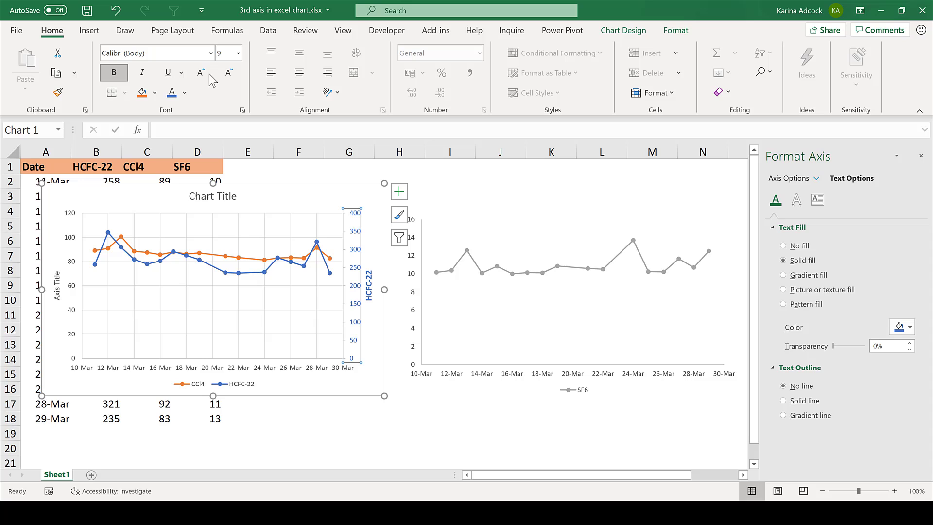
left_click(201, 74)
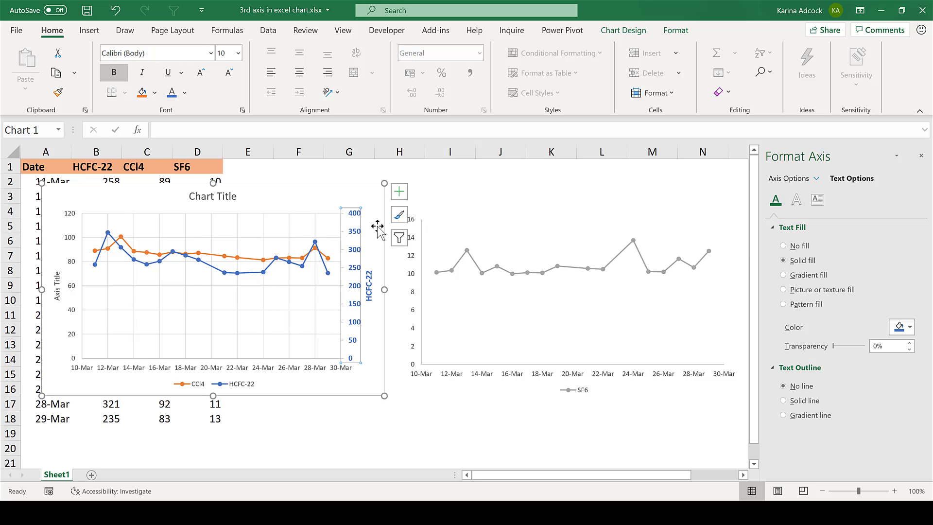
Step: Give the HCFC-22 axis a solid blue 1.5 pt line
left_click(788, 179)
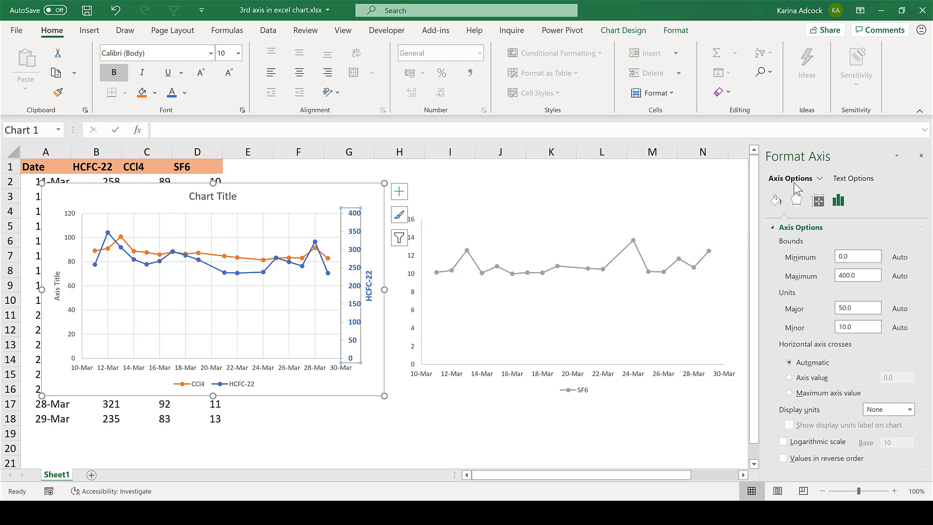
left_click(776, 200)
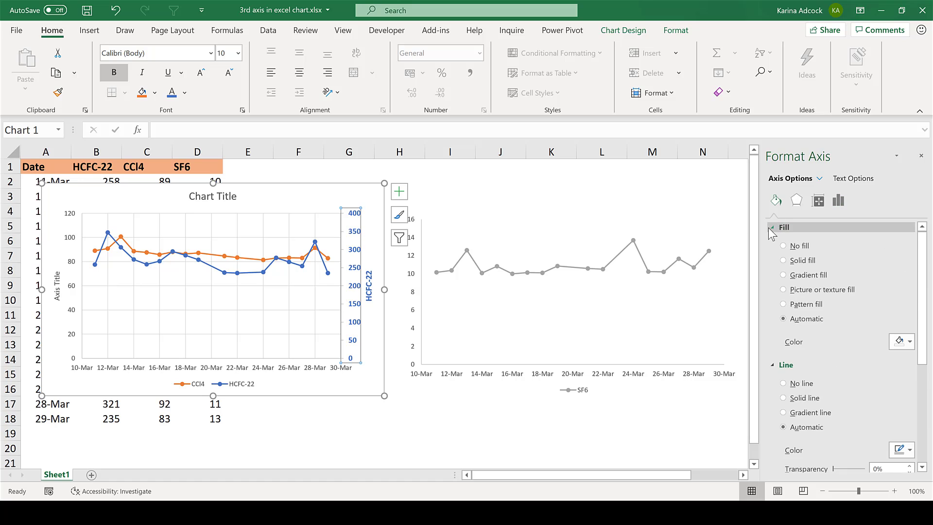
left_click(778, 227)
left_click(907, 331)
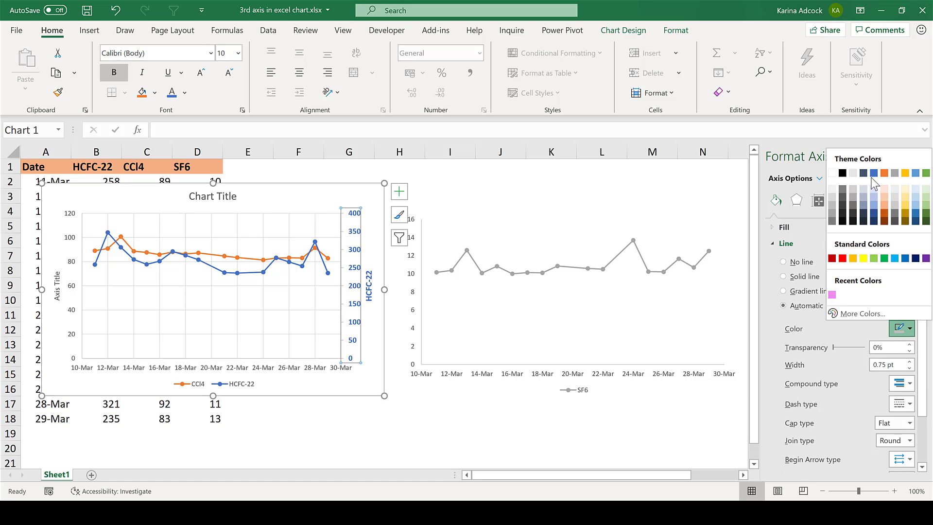
left_click(874, 173)
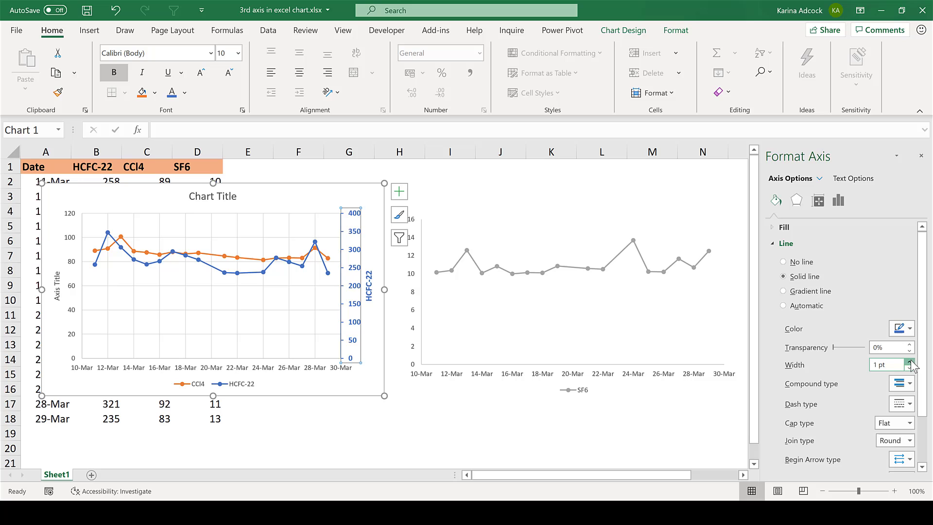
left_click(910, 362)
left_click(332, 176)
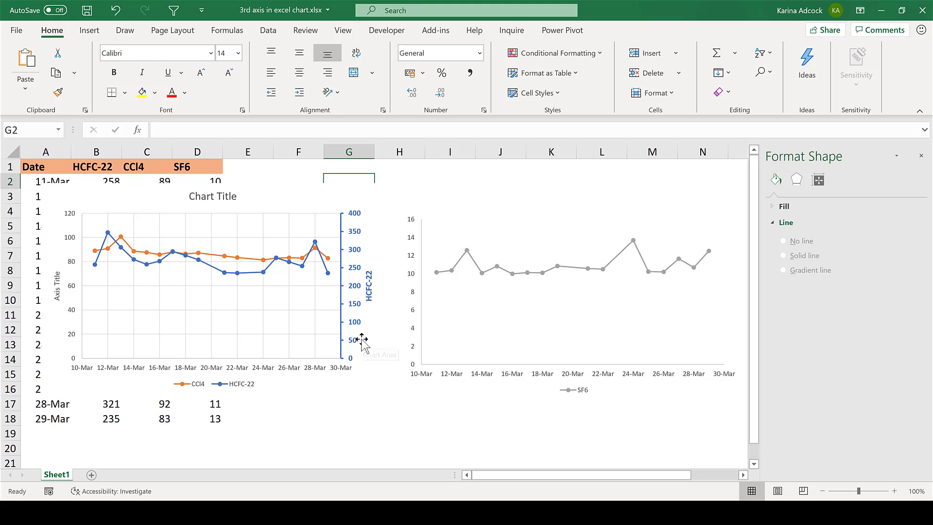
Step: Link the left axis title to C1 for CCl4, making the title and labels orange, bold and larger
left_click(57, 287)
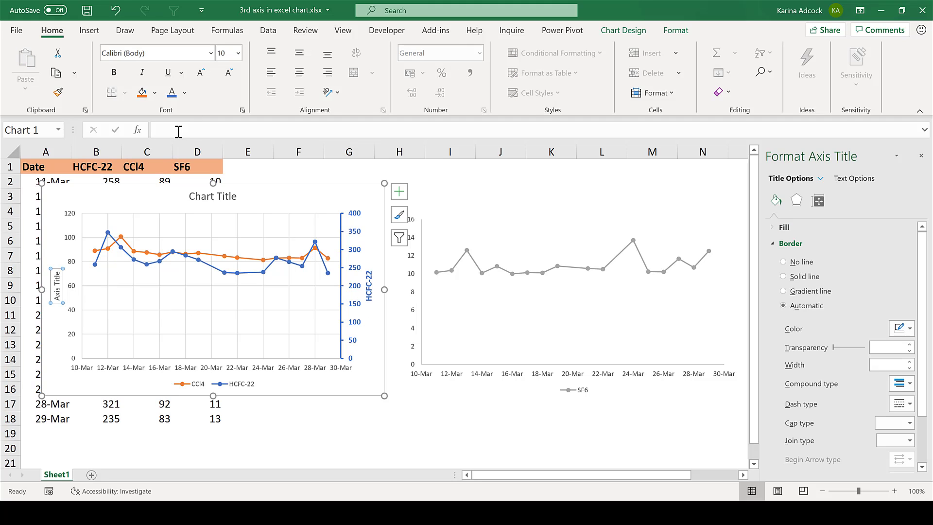
type("=")
left_click(133, 168)
key("Return")
left_click(185, 93)
left_click(166, 270)
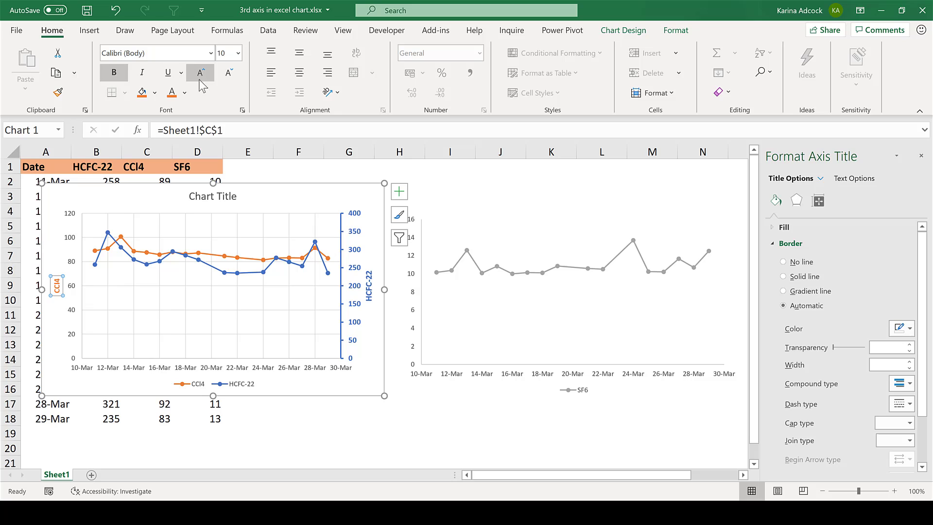
left_click(114, 72)
left_click(201, 73)
left_click(910, 329)
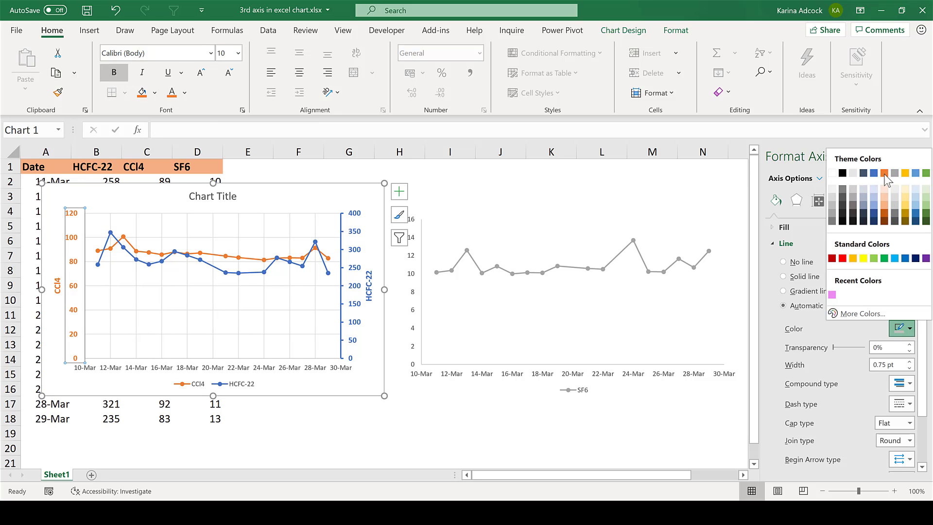
left_click(858, 173)
Step: Give the CCl4 axis a solid orange 1.25 pt line with outside major tick marks
left_click(910, 362)
left_click(910, 362)
left_click(839, 201)
left_click(797, 242)
left_click(910, 257)
left_click(874, 297)
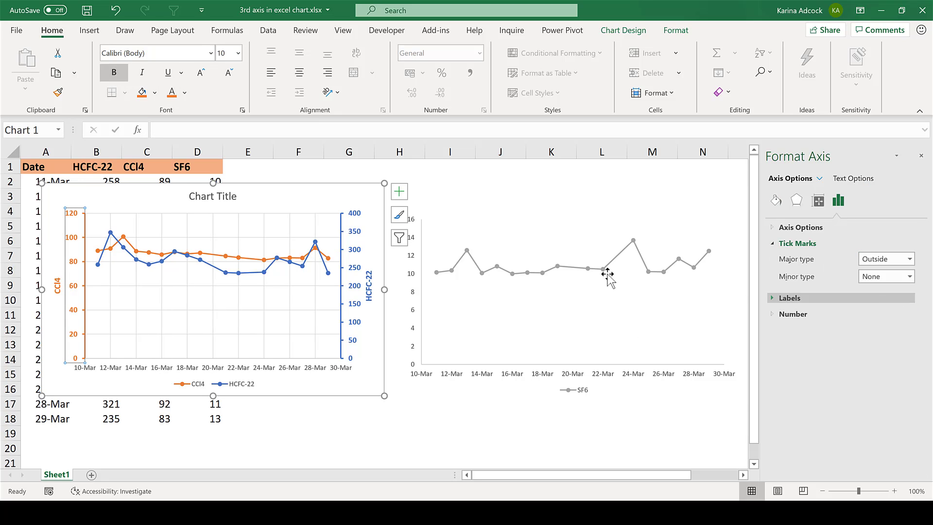
left_click(620, 195)
Step: Nudge the SF6 chart, add axis titles and delete its horizontal axis title
left_click_drag(620, 194, 607, 190)
left_click(728, 194)
left_click(753, 236)
left_click(477, 191)
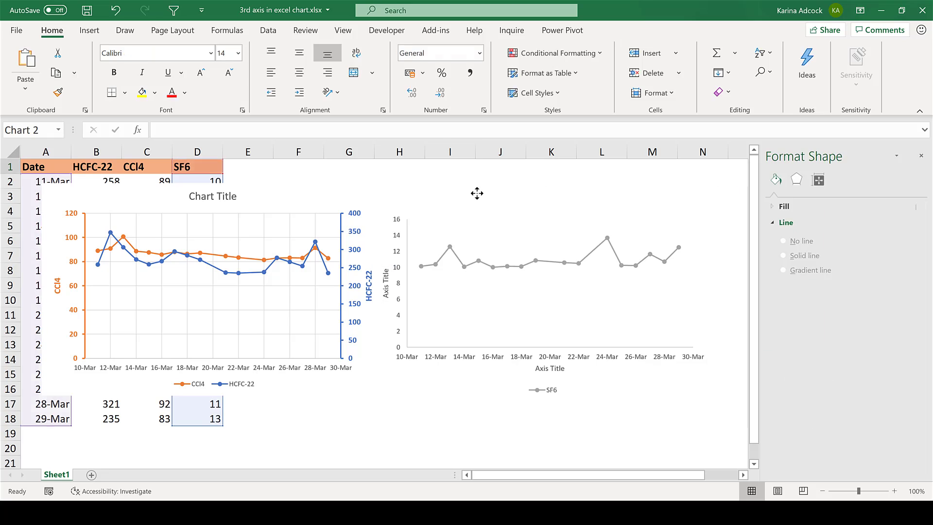
left_click(565, 364)
key("Delete")
left_click(404, 284)
Step: Link the SF6 vertical axis title to D1 and make it bold and larger
left_click(288, 130)
type("=")
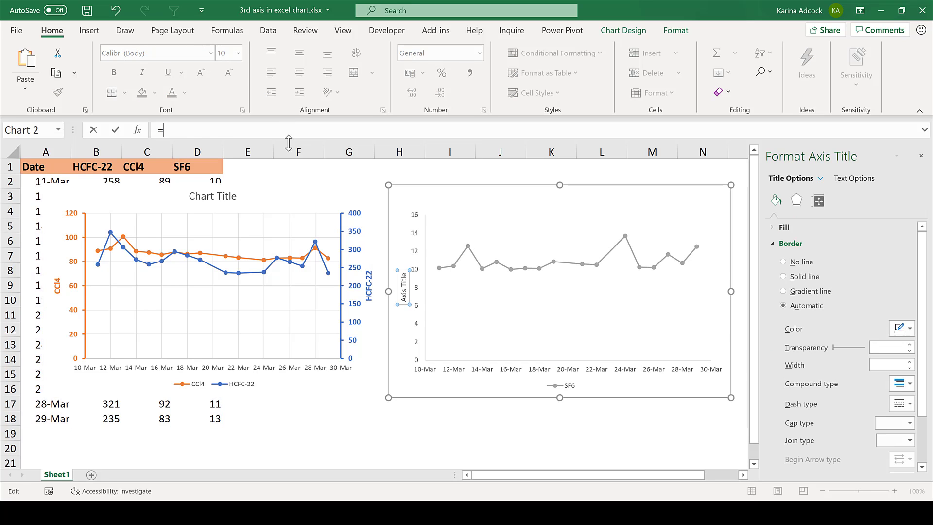
left_click(190, 167)
key("Return")
left_click(185, 93)
left_click(114, 72)
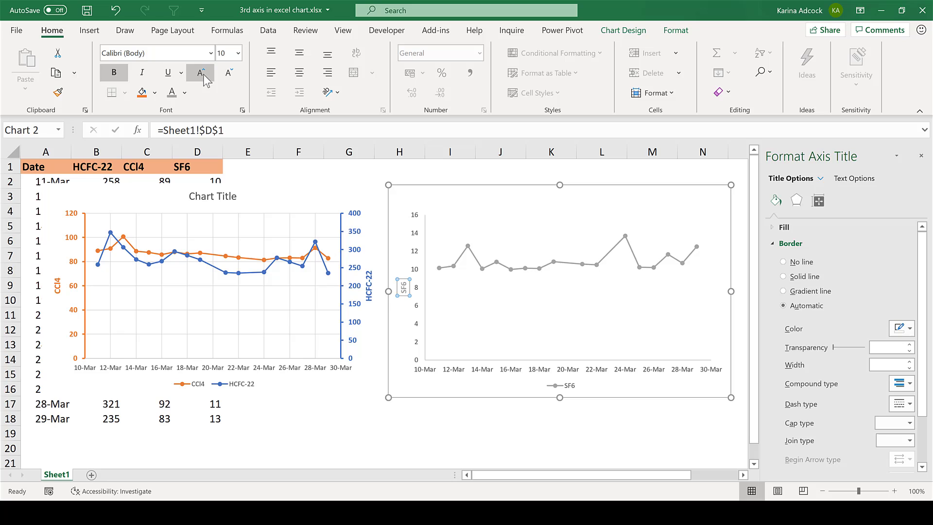
left_click(200, 73)
Step: Give the SF6 axis a solid 1 pt line with outside major tick marks
left_click(423, 222)
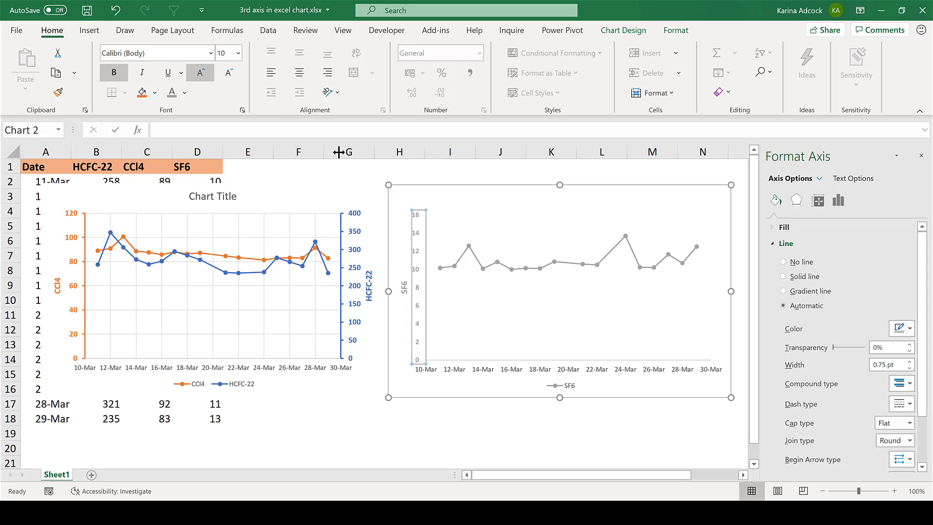
left_click(909, 362)
left_click(838, 200)
left_click(894, 256)
left_click(880, 296)
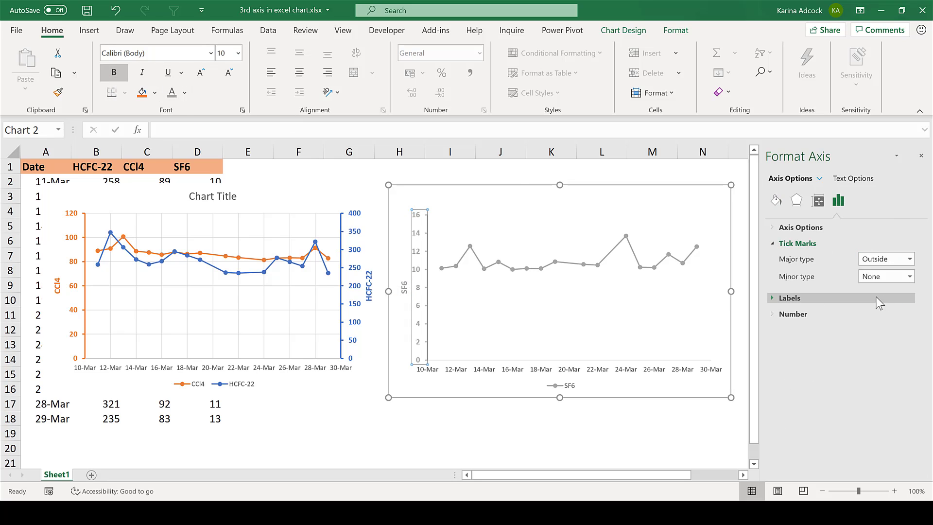
Step: Drag the left chart over the SF6 chart
left_click(484, 171)
left_click(265, 188)
left_click_drag(377, 200, 533, 197)
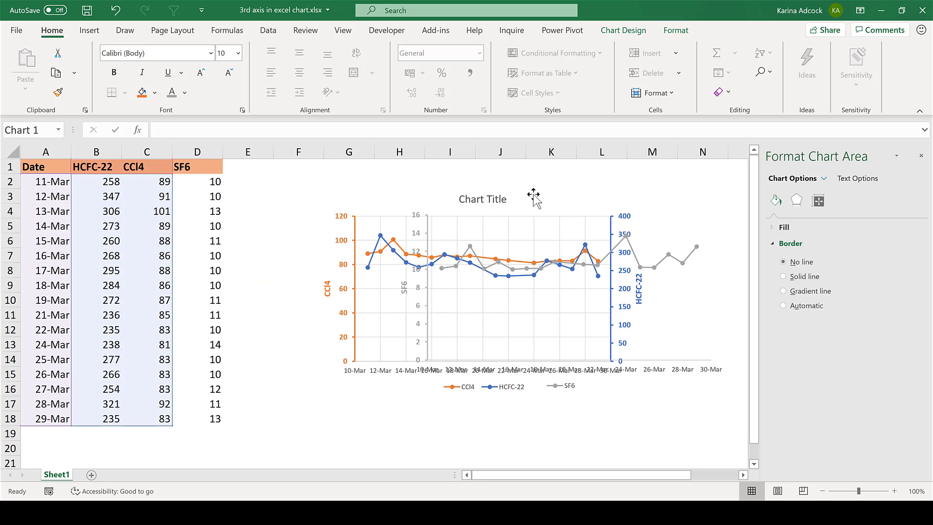
Step: Slide the SF6 chart left, then drag it down and left clear of the main chart
left_click(708, 313)
left_click_drag(649, 187, 554, 184)
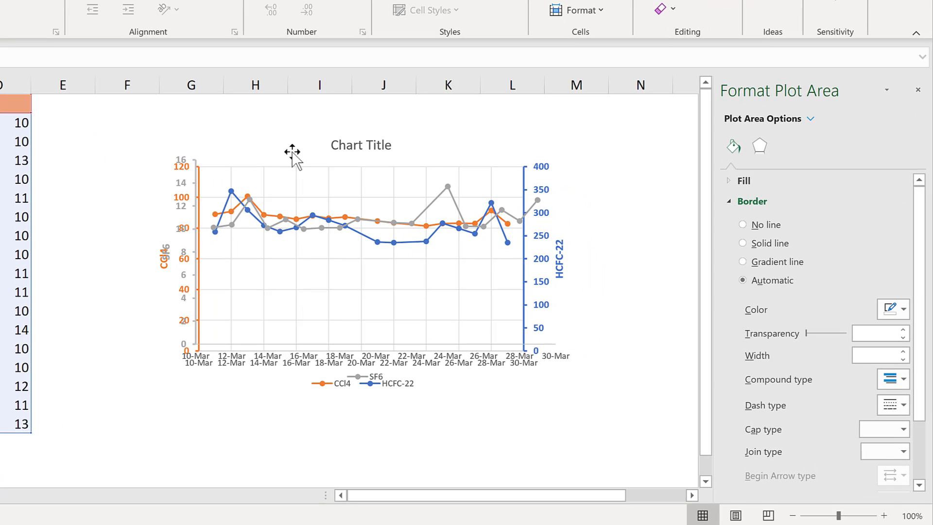
left_click(360, 176)
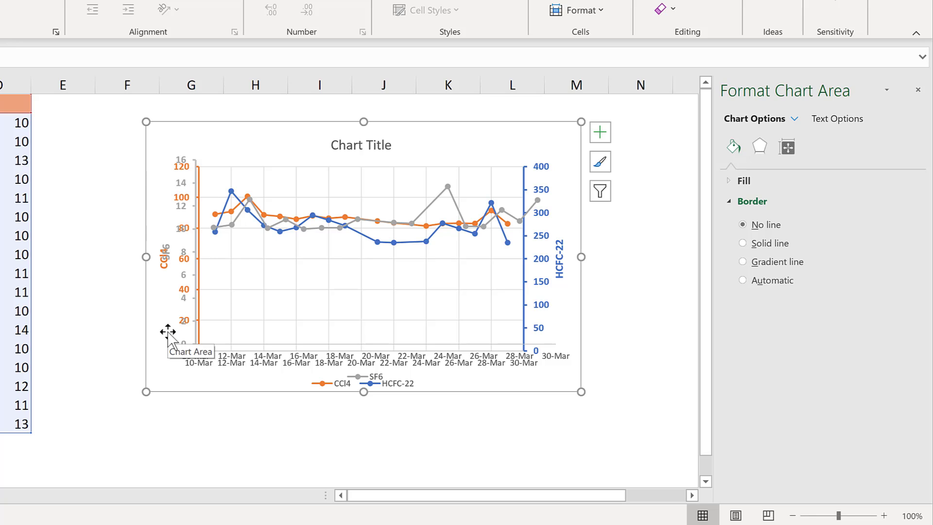
left_click_drag(170, 169, 135, 309)
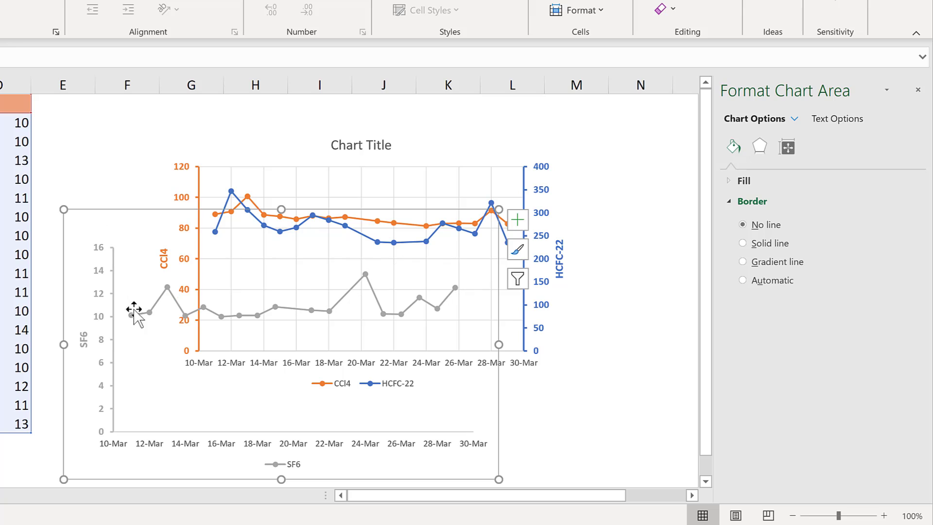
Step: Fix the SF6 date axis bounds at minimum 41705 and maximum 41728
left_click(192, 443)
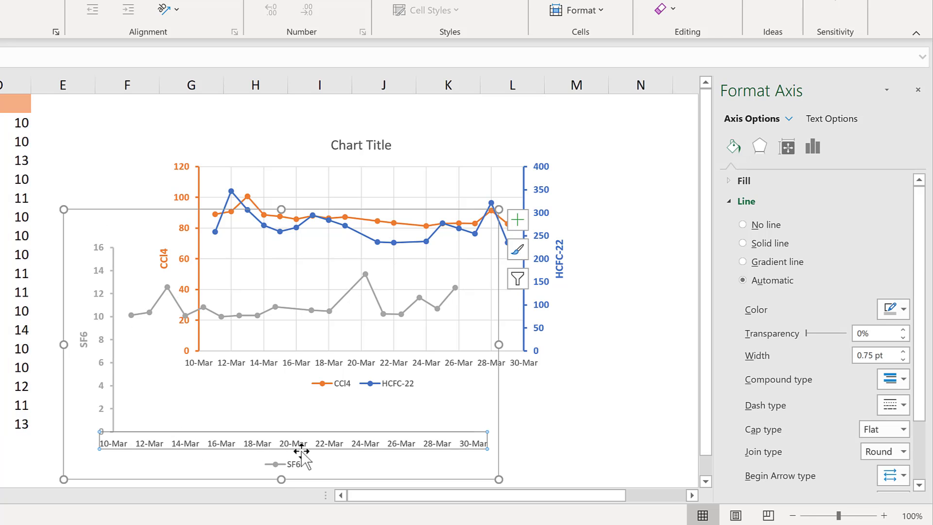
left_click(817, 142)
left_click(797, 182)
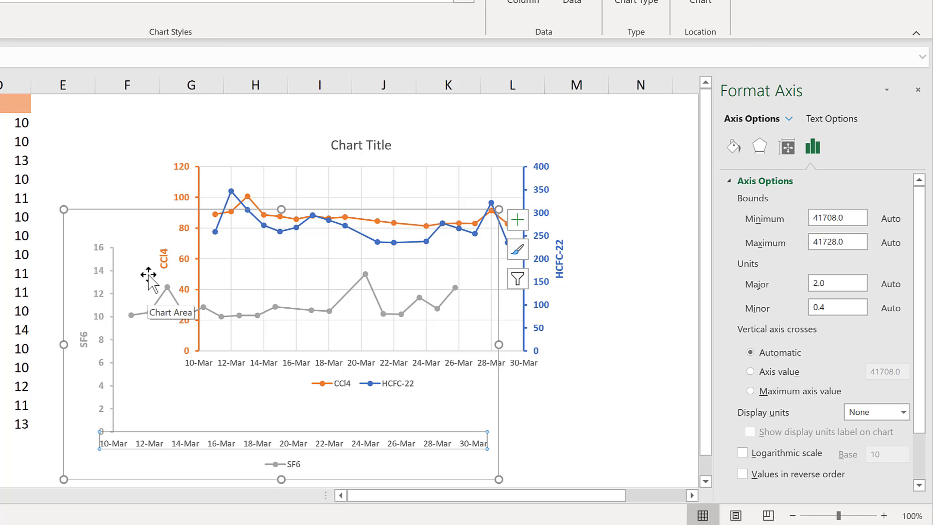
left_click(838, 217)
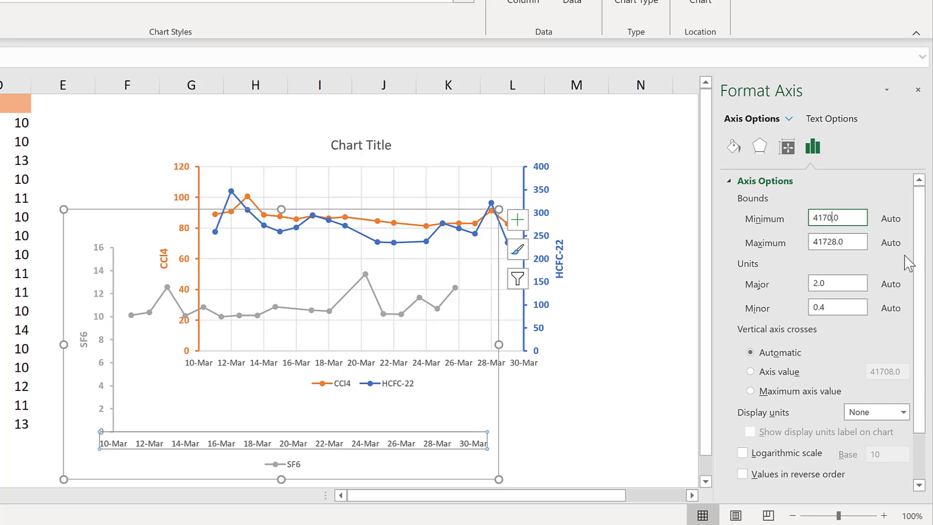
key("Return")
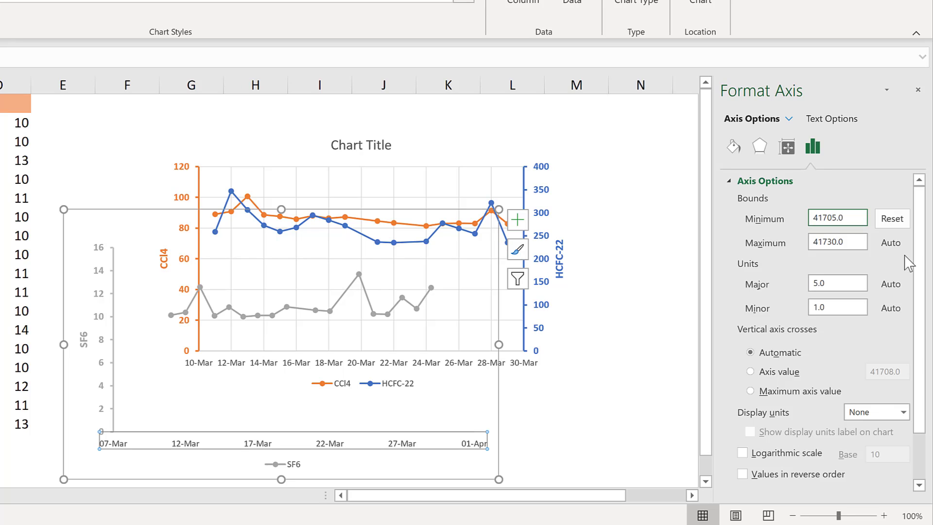
left_click(838, 241)
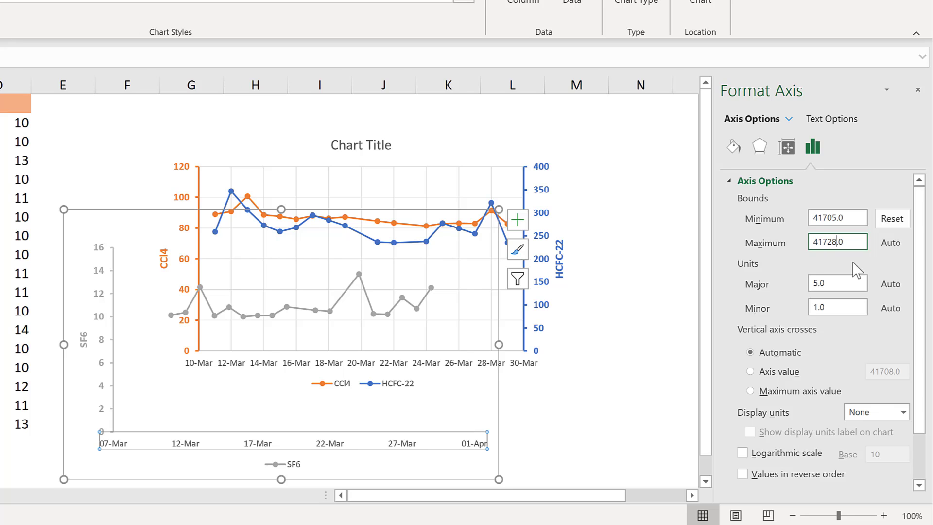
type("28")
key("Return")
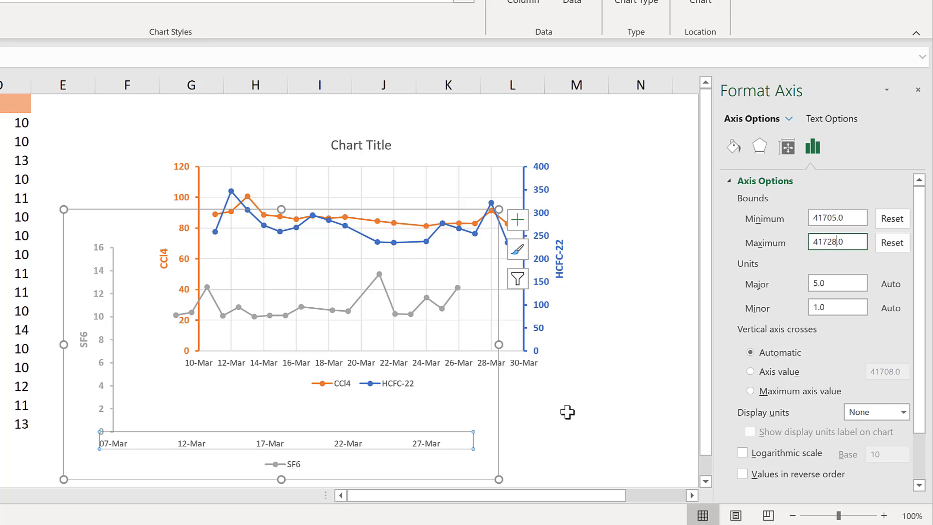
Step: Select the SF6 date axis, restore it after an accidental delete, and set its label text fill to No fill
left_click(600, 423)
left_click(278, 445)
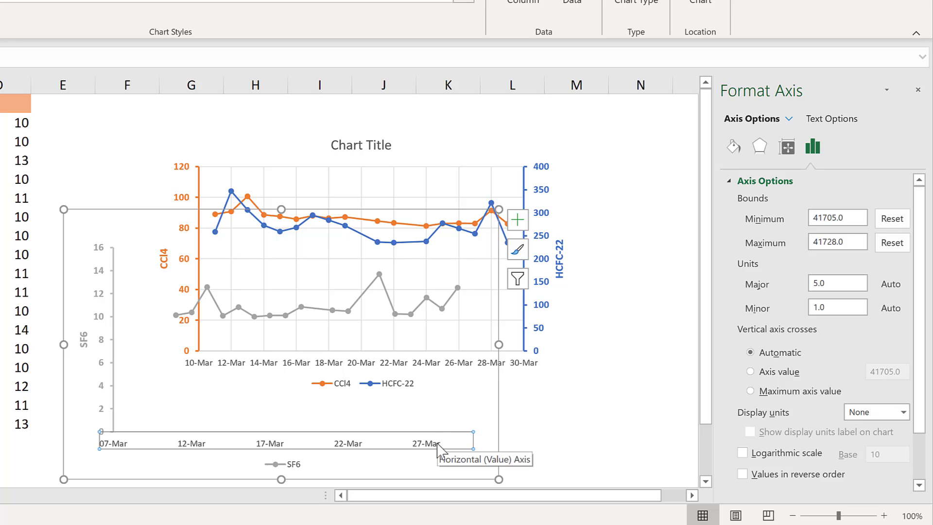
key("Delete")
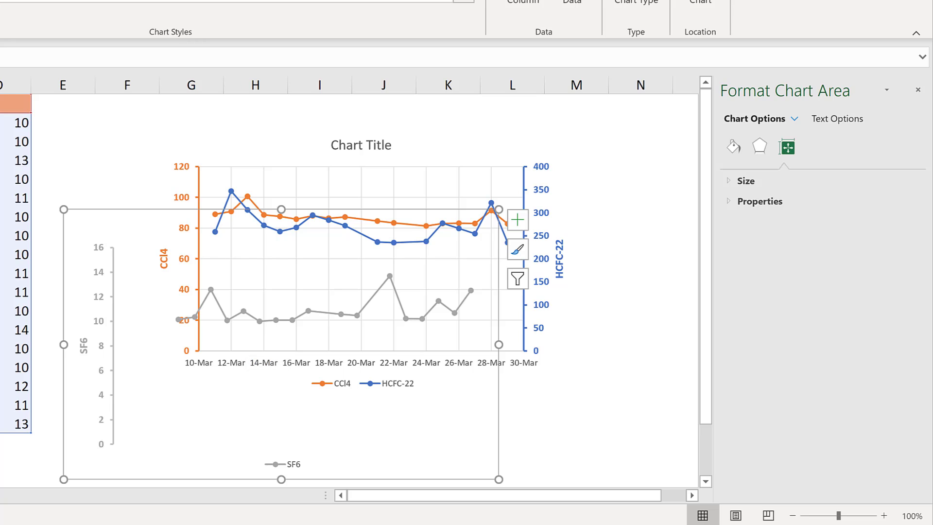
key("Down")
key("ctrl+z")
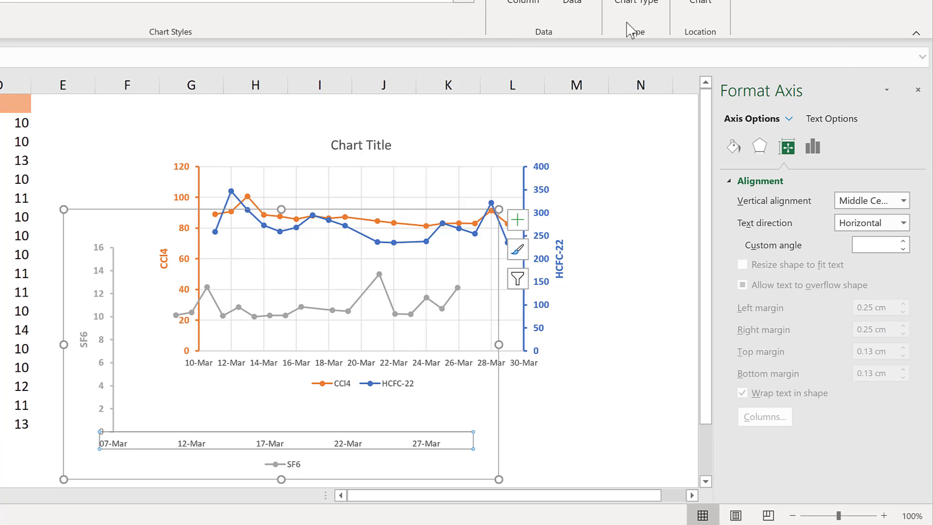
left_click(832, 119)
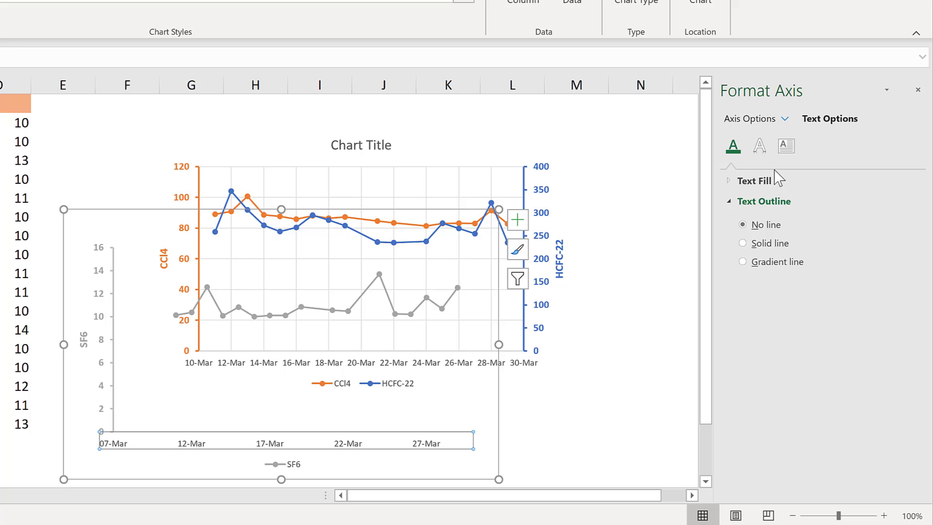
left_click(767, 187)
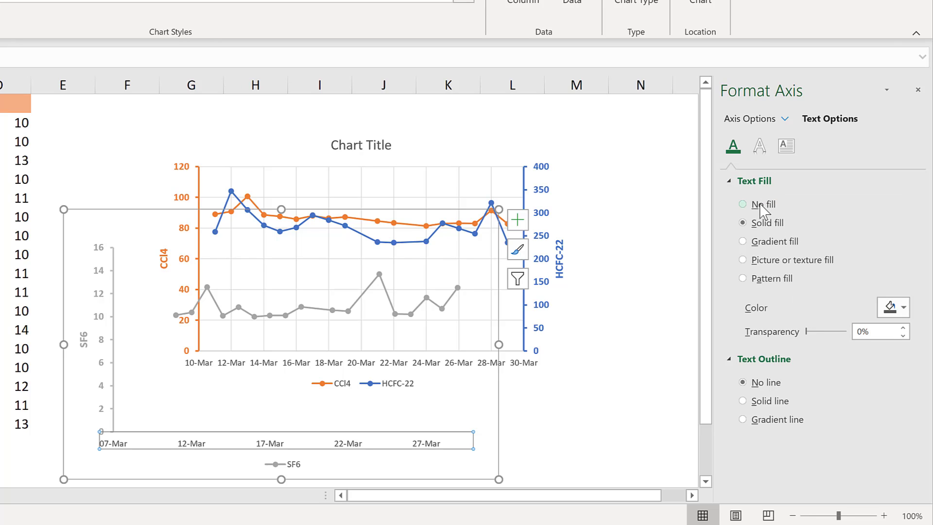
left_click(762, 205)
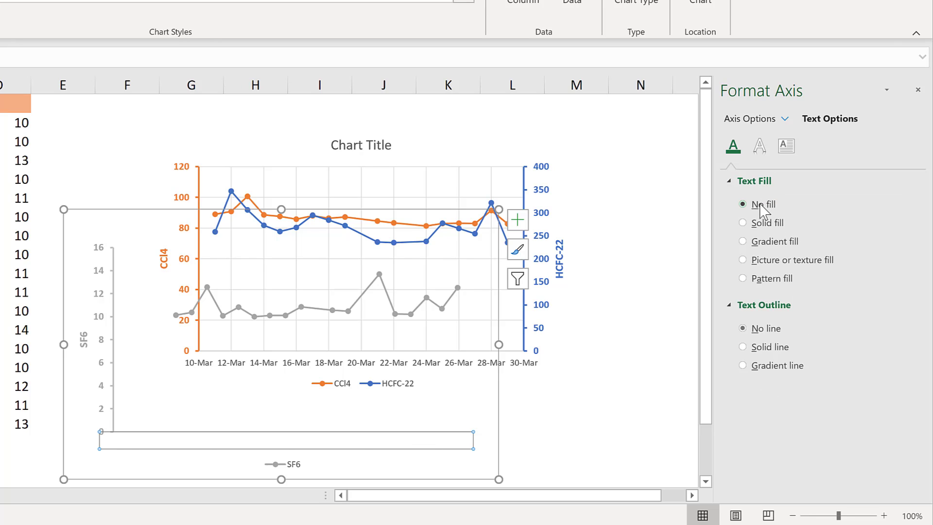
Step: Give the SF6 horizontal axis a pink line, 4.25 pt wide
left_click(758, 122)
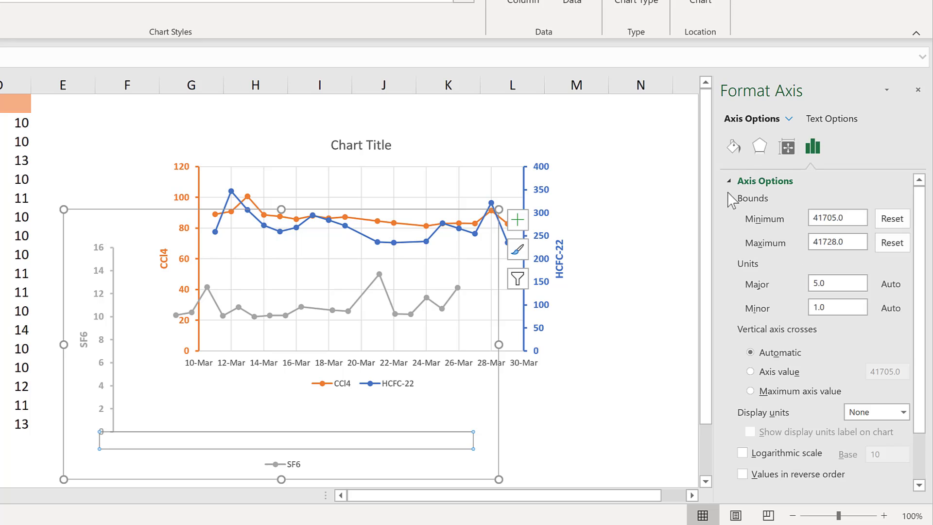
left_click(734, 147)
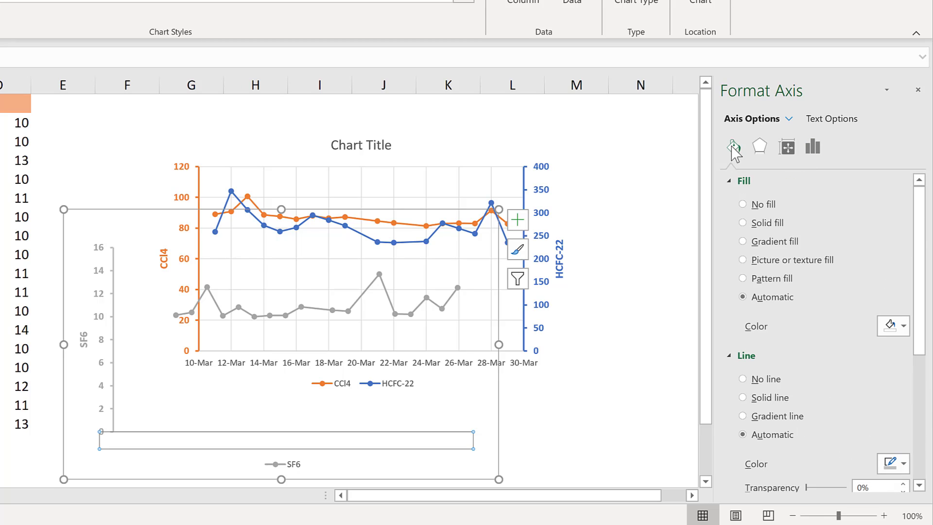
left_click(741, 181)
left_click(889, 311)
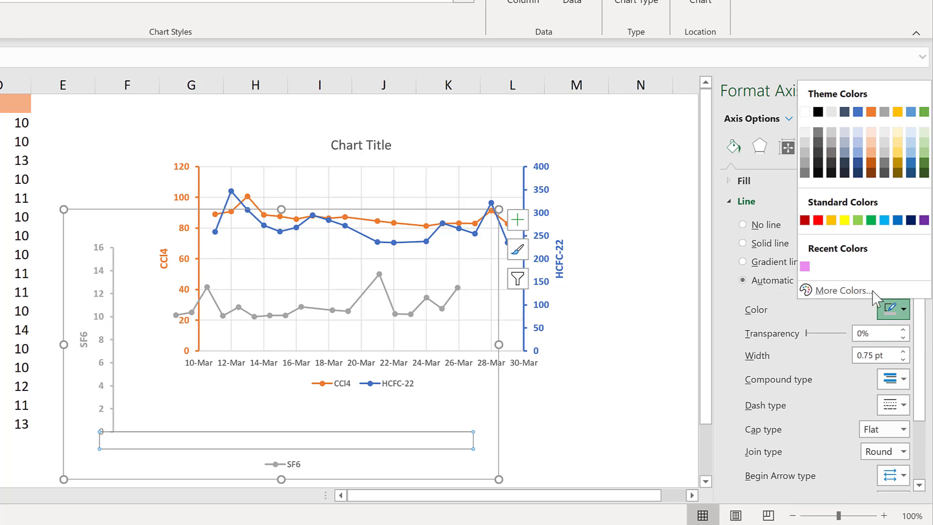
left_click(805, 266)
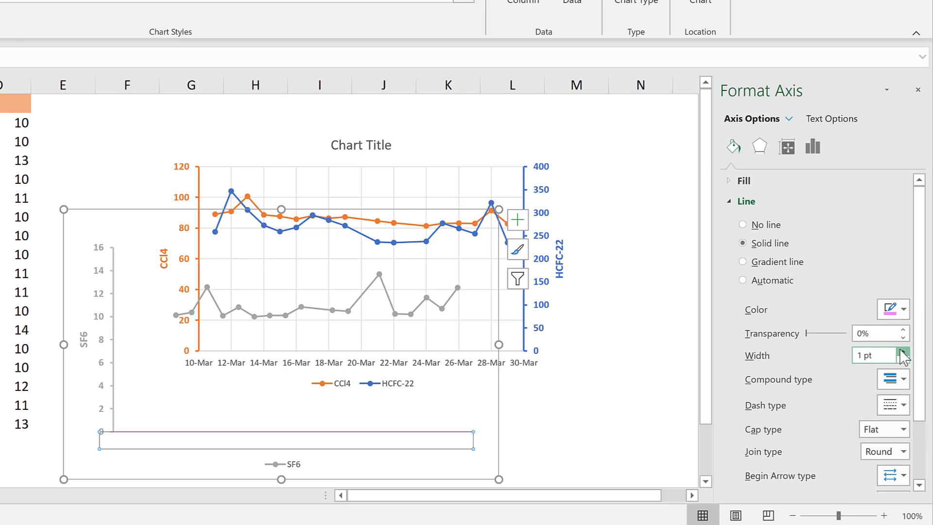
left_click(903, 350)
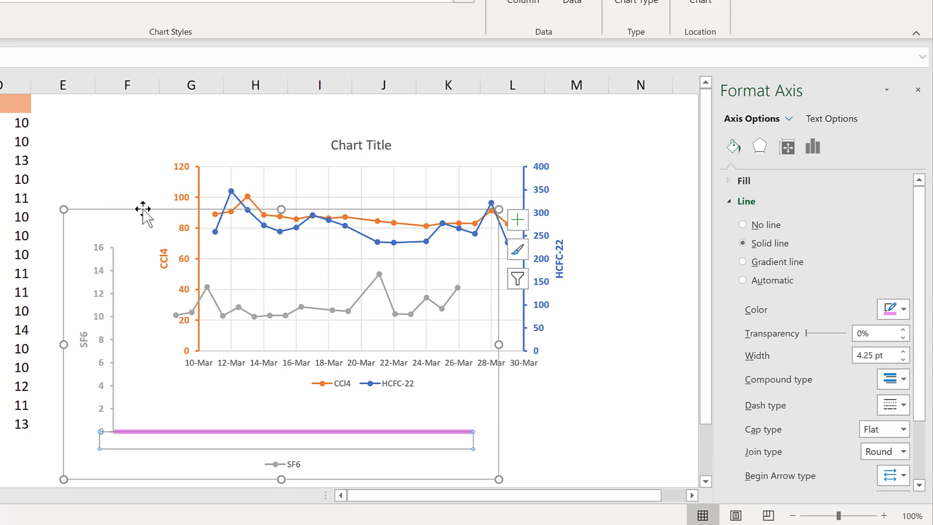
Step: Drag the SF6 chart over the main chart so the plot areas line up
left_click_drag(143, 209, 169, 162)
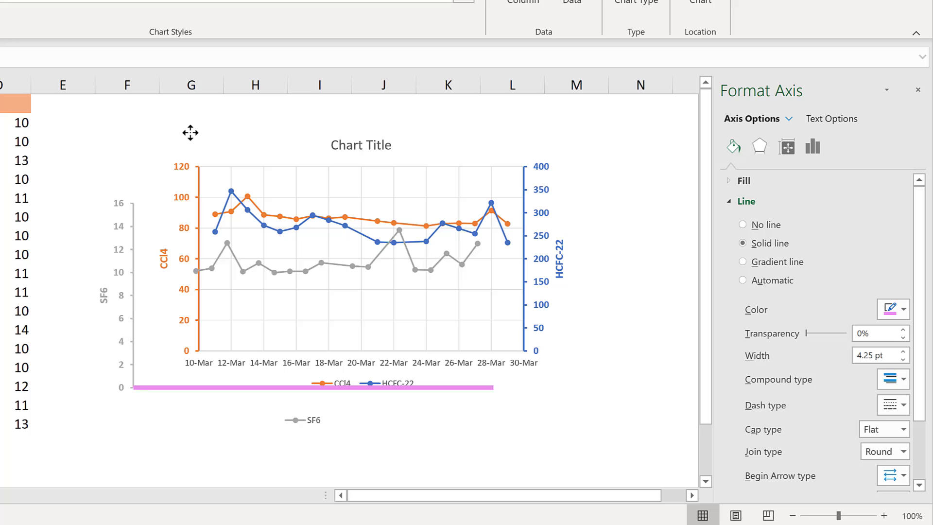
left_click_drag(190, 132, 192, 129)
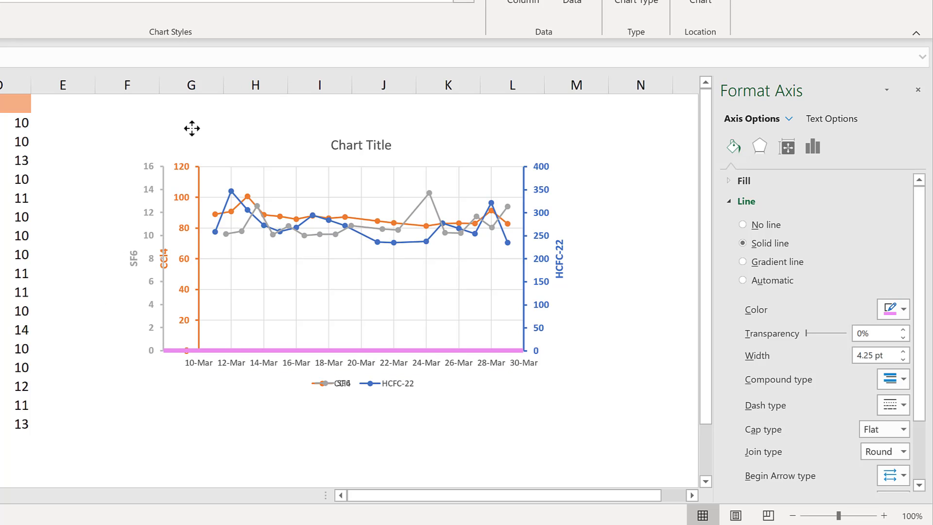
left_click(192, 128)
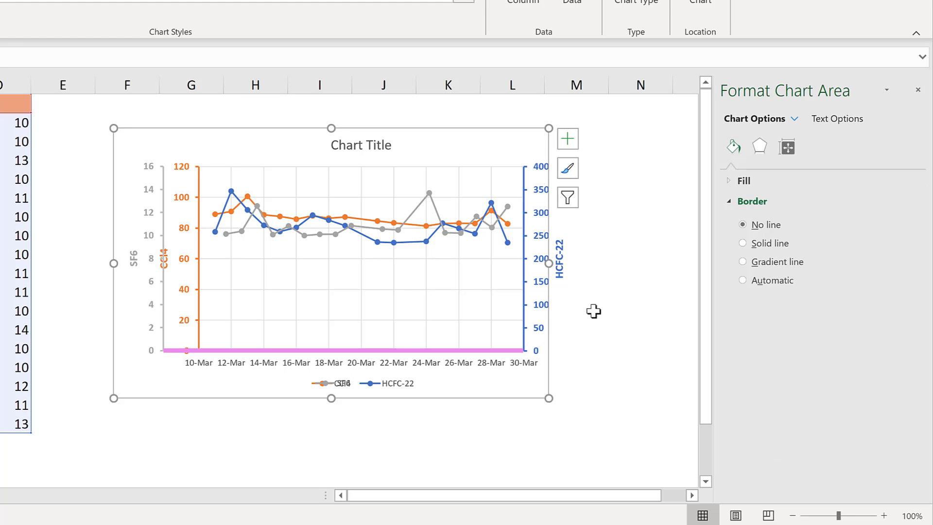
Step: Select both charts and apply Align Middle so they sit centred on each other
left_click(563, 299, "ctrl")
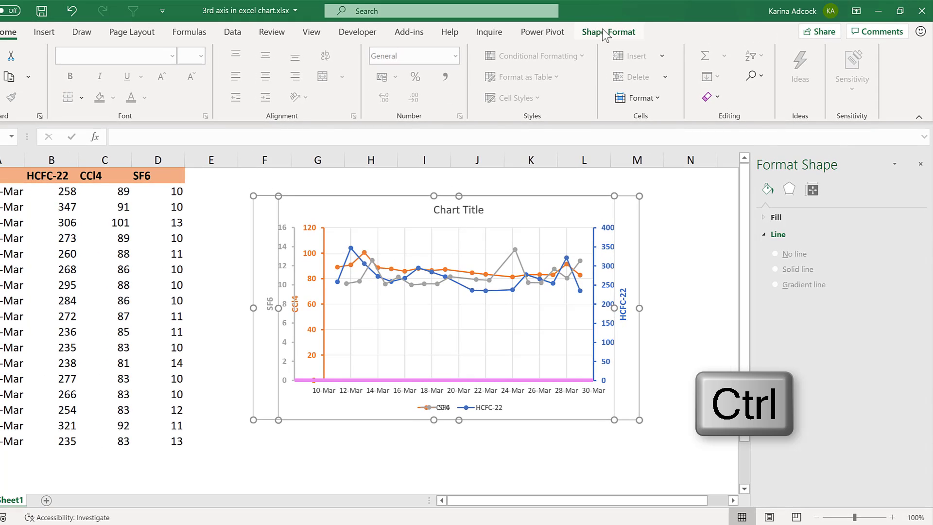
left_click(608, 32)
left_click(795, 57)
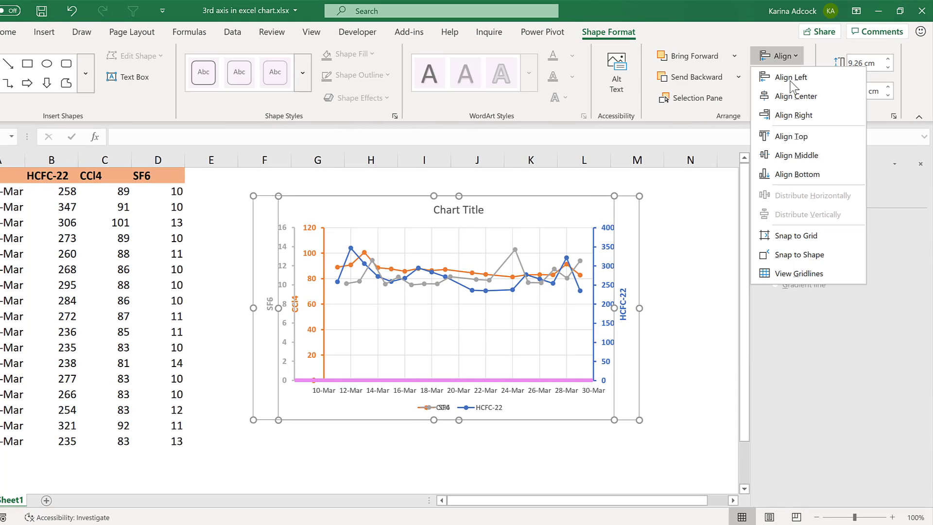
left_click(800, 164)
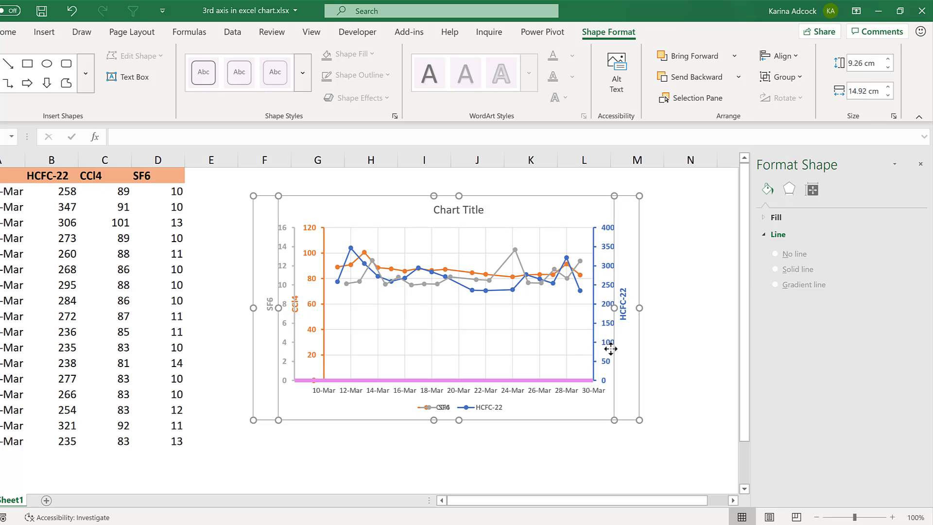
left_click(669, 276)
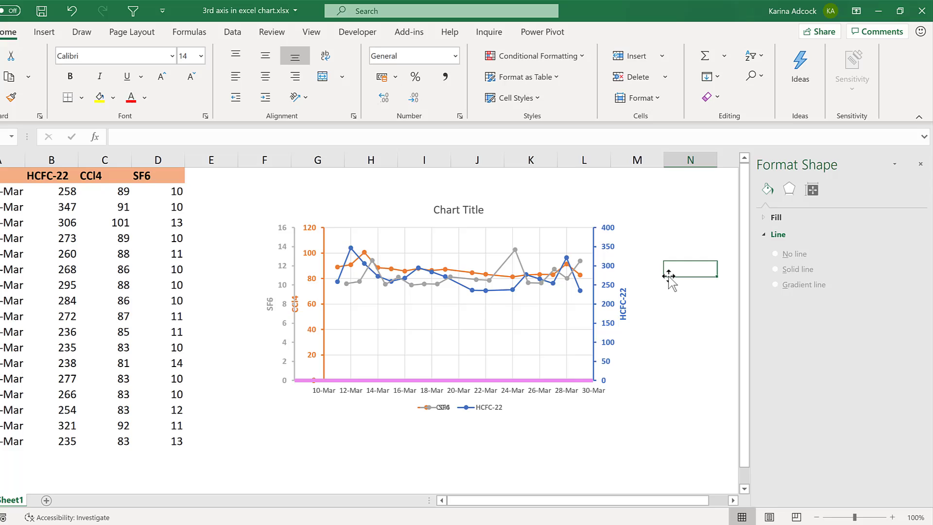
Step: Drag the SF6 chart area's left handle slightly leftward to clear the CCl4 axis title
left_click(281, 229)
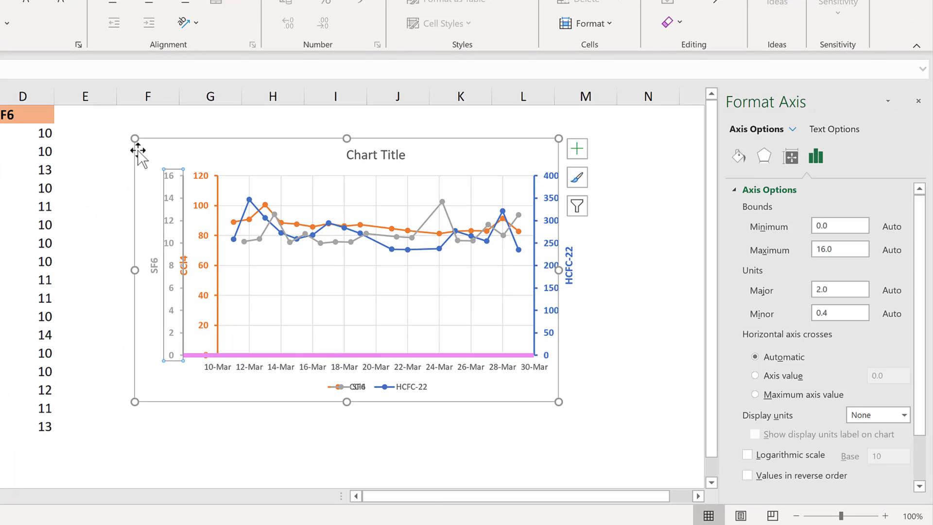
left_click(145, 138)
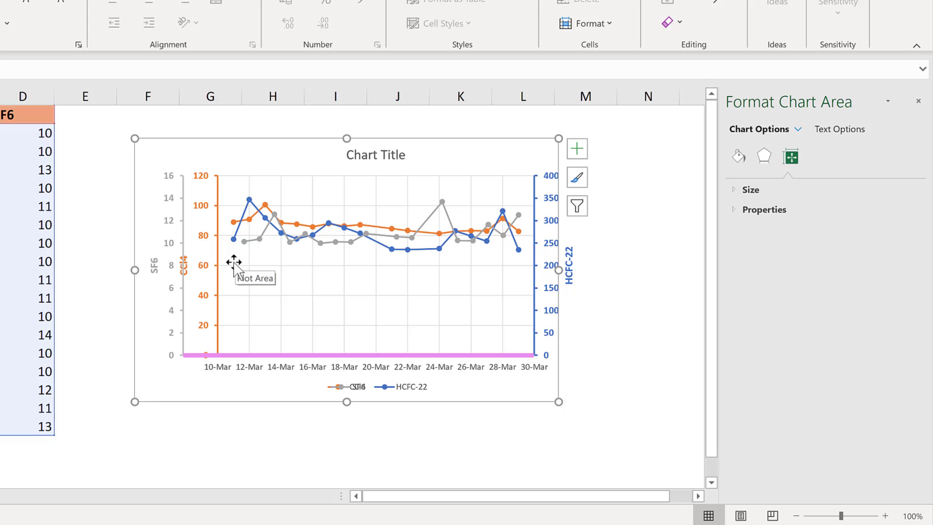
left_click_drag(130, 271, 122, 273)
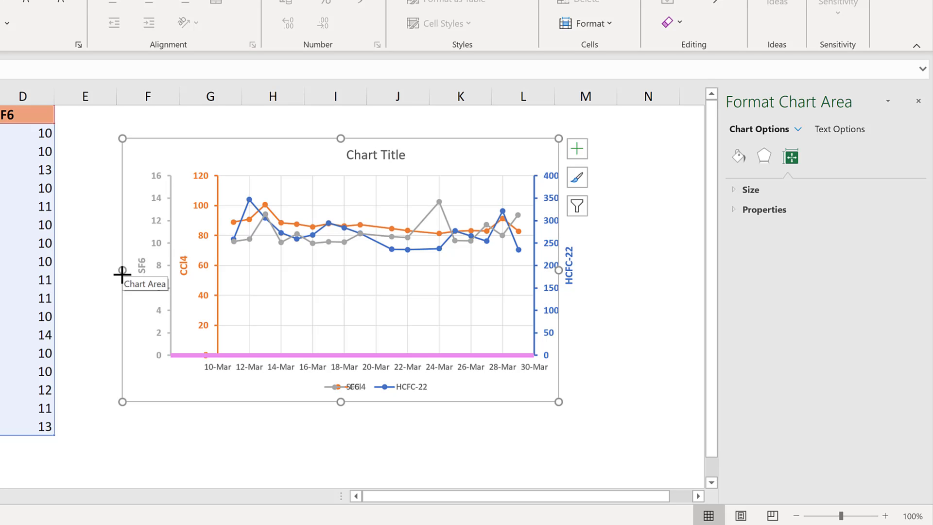
Step: Remove the pink line from the SF6 chart's horizontal axis
left_click(291, 362)
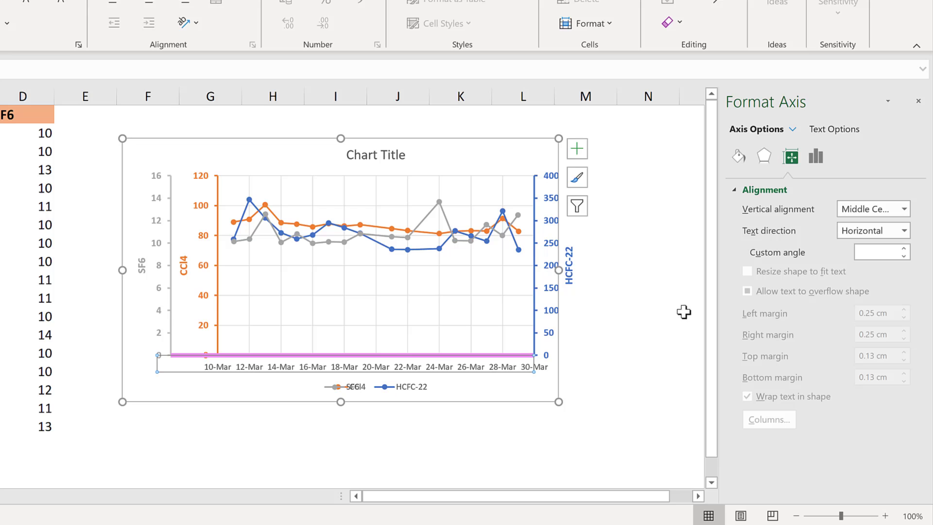
left_click(743, 158)
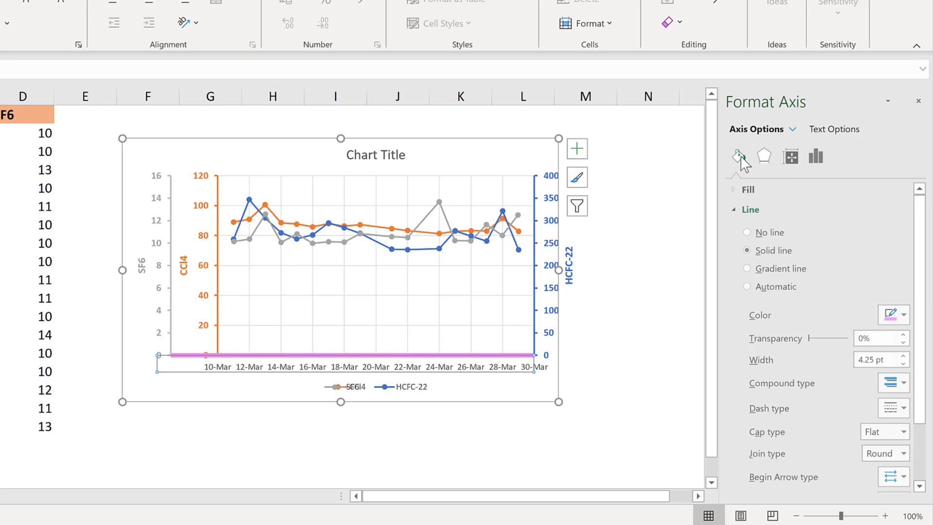
left_click(769, 233)
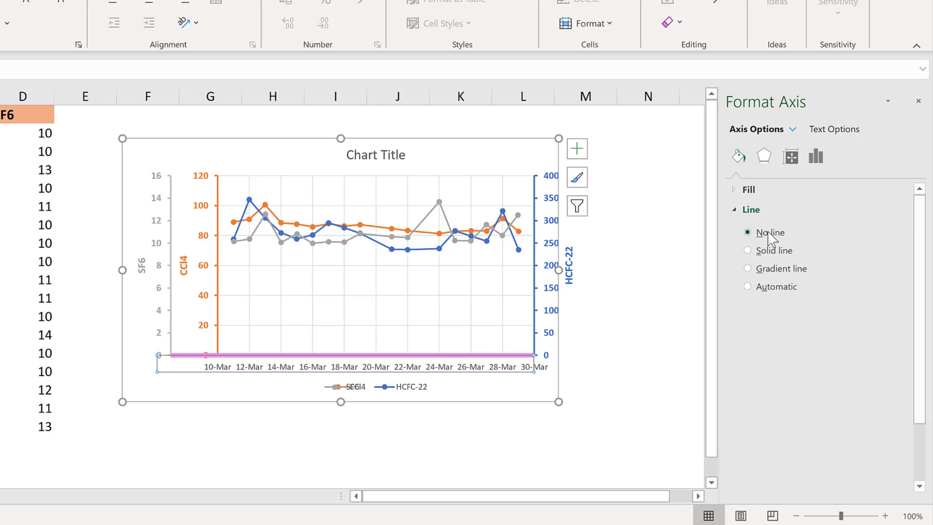
Step: Shift-drag the SF6 legend left so it sits centred below the plot beside the CCl4 and HCFC-22 entries
left_click(360, 387)
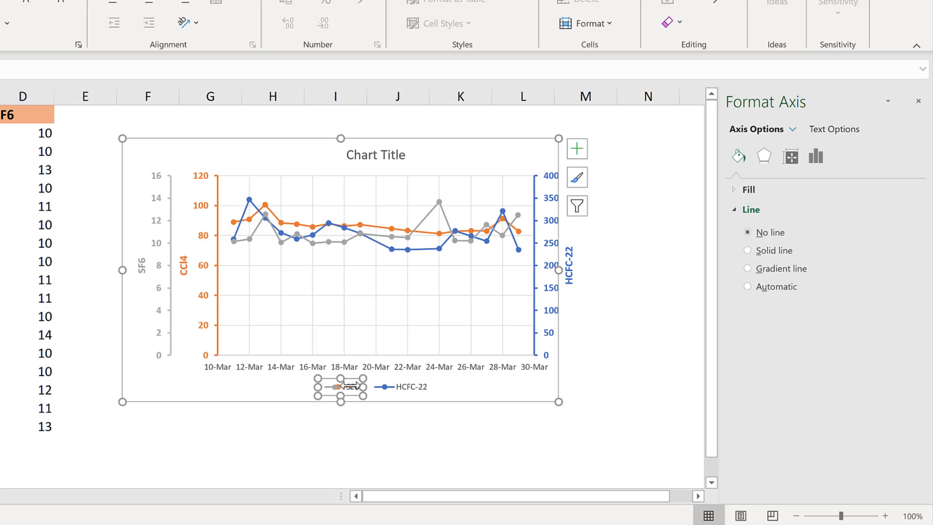
key("shift")
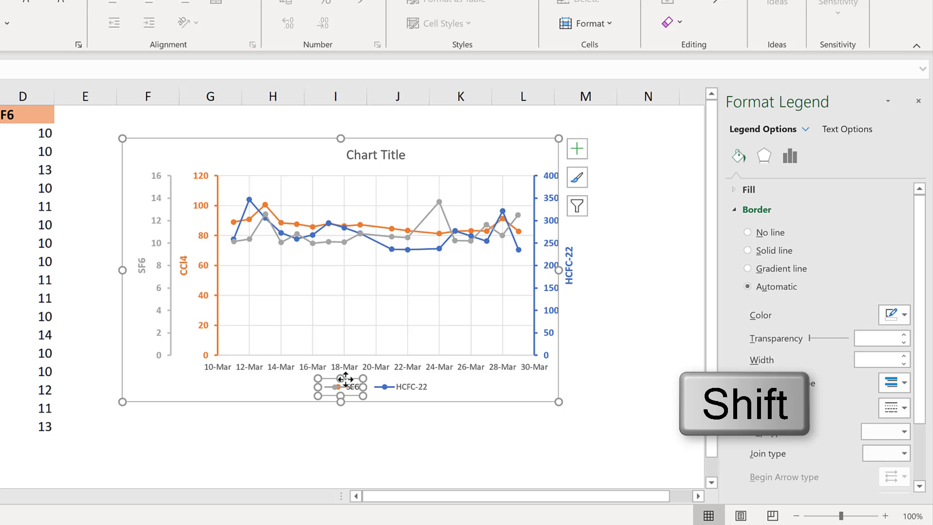
left_click_drag(345, 380, 308, 380)
left_click(354, 442)
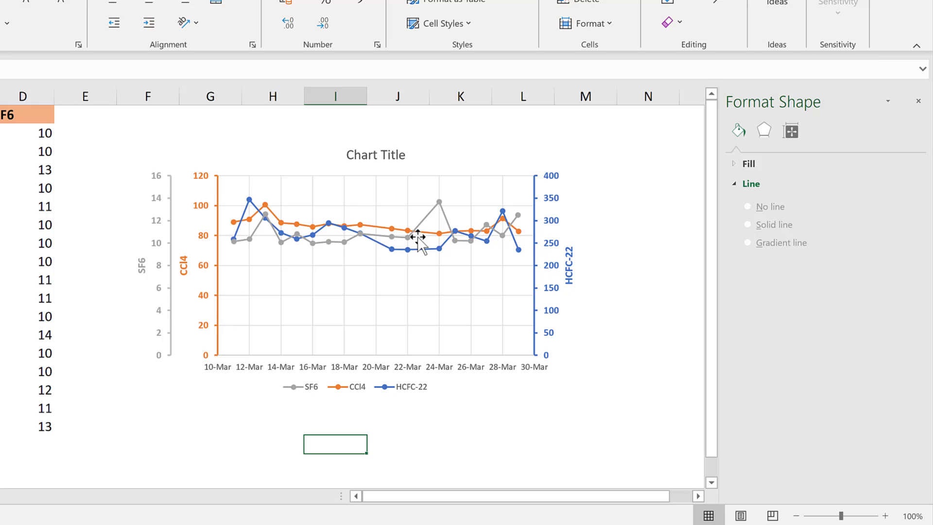
left_click(536, 164)
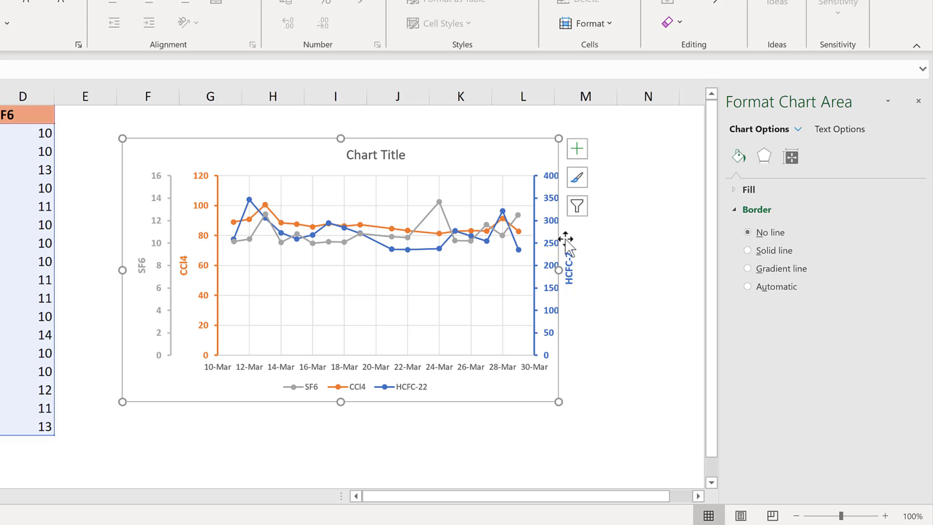
Step: Set the orange CCl4 vertical axis bounds to minimum 60 and maximum 120
left_click_drag(560, 241, 599, 224)
left_click(798, 129)
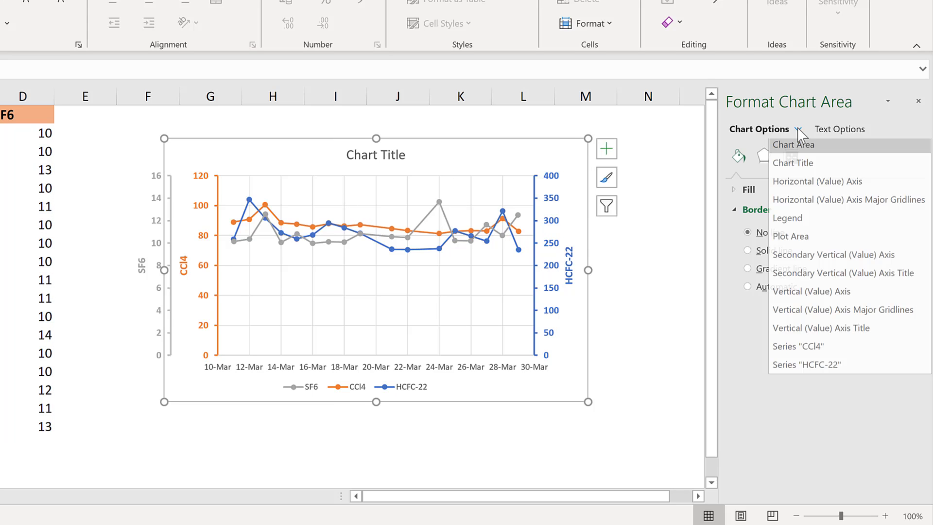
left_click(843, 296)
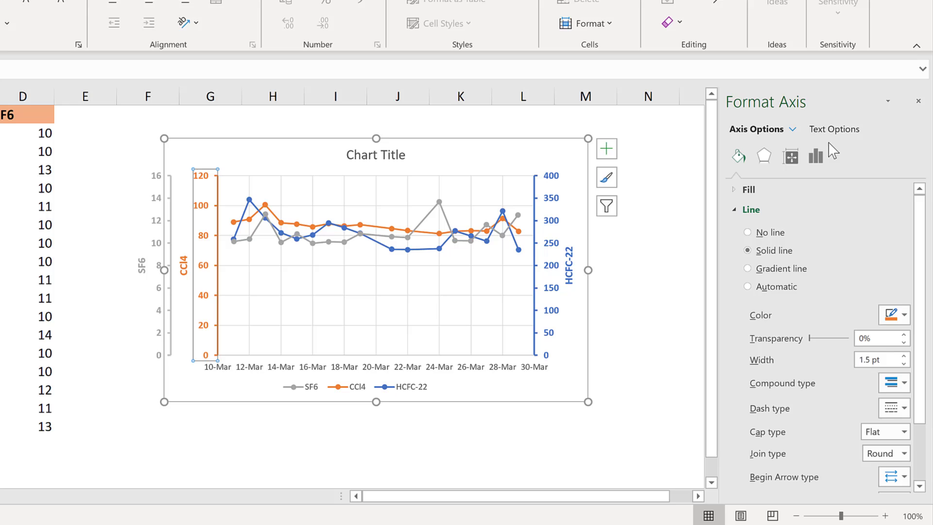
left_click(816, 157)
left_click(798, 190)
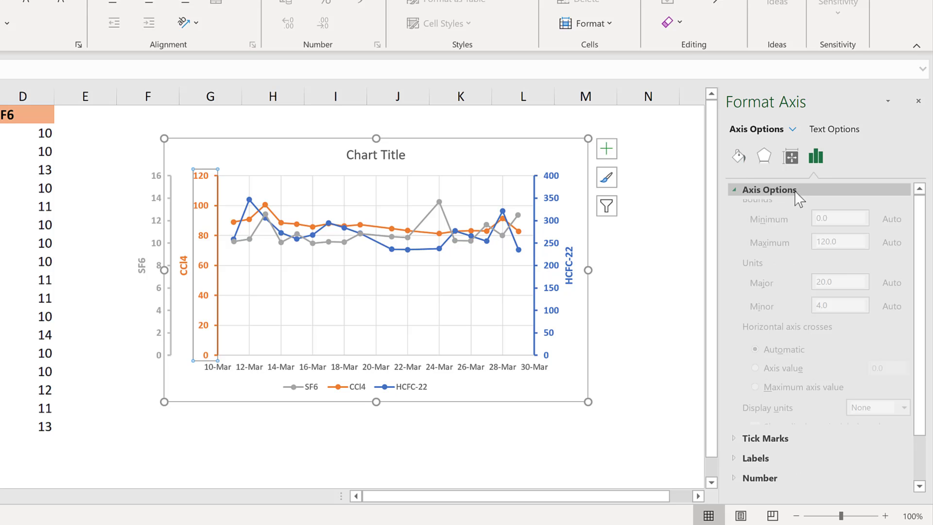
left_click_drag(835, 225, 808, 231)
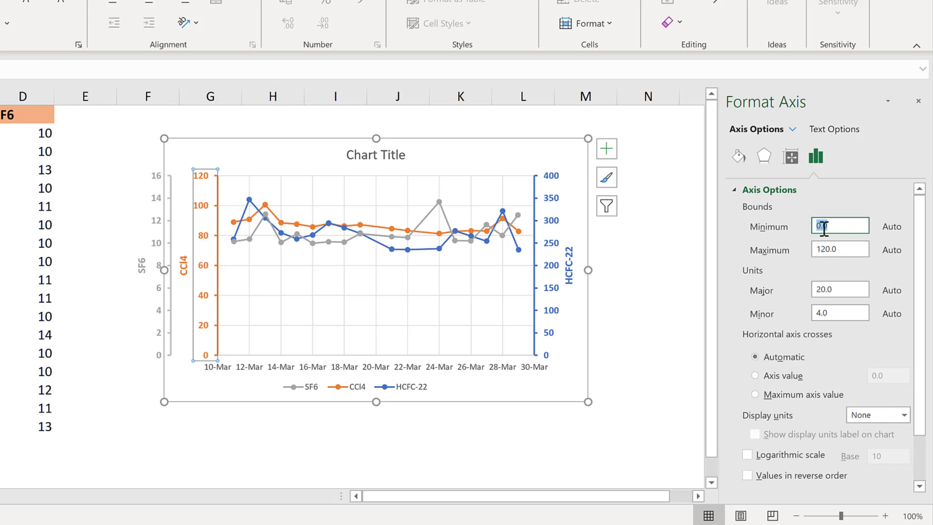
type("60")
key("Return")
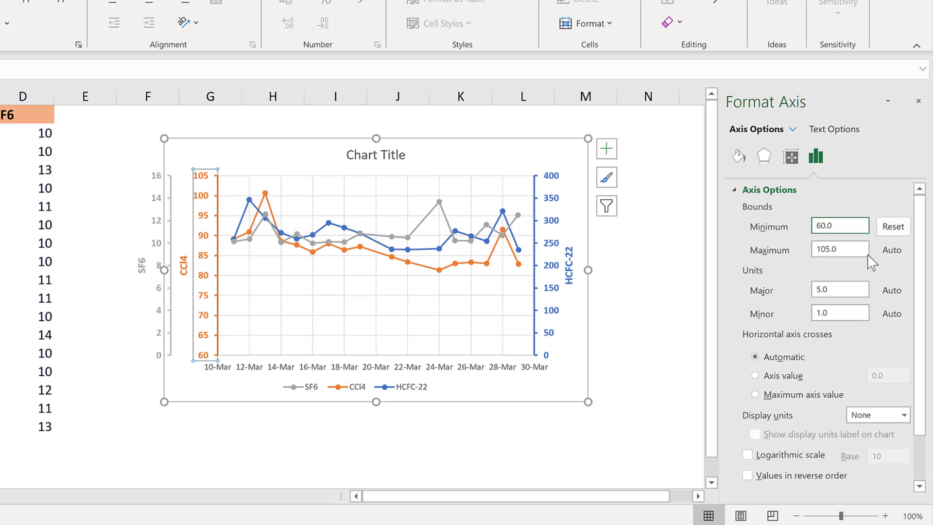
key("Tab")
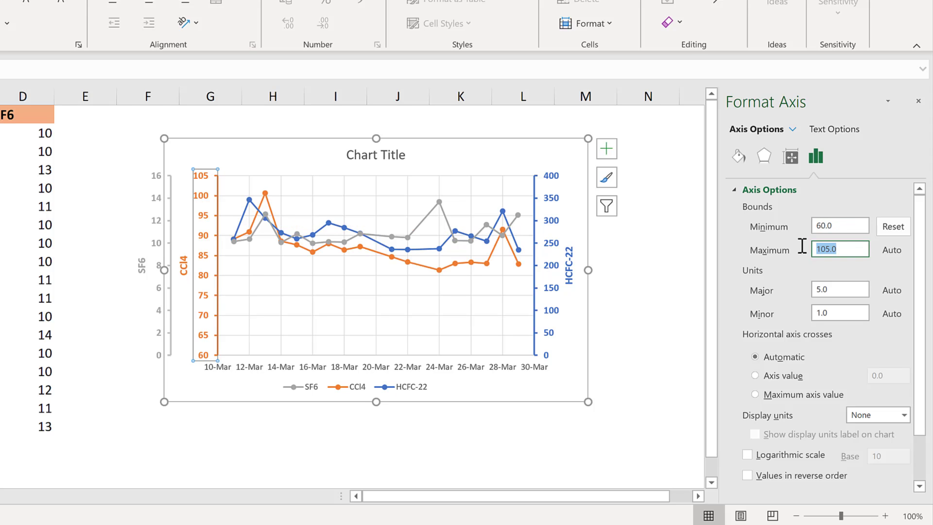
type("120")
key("Return")
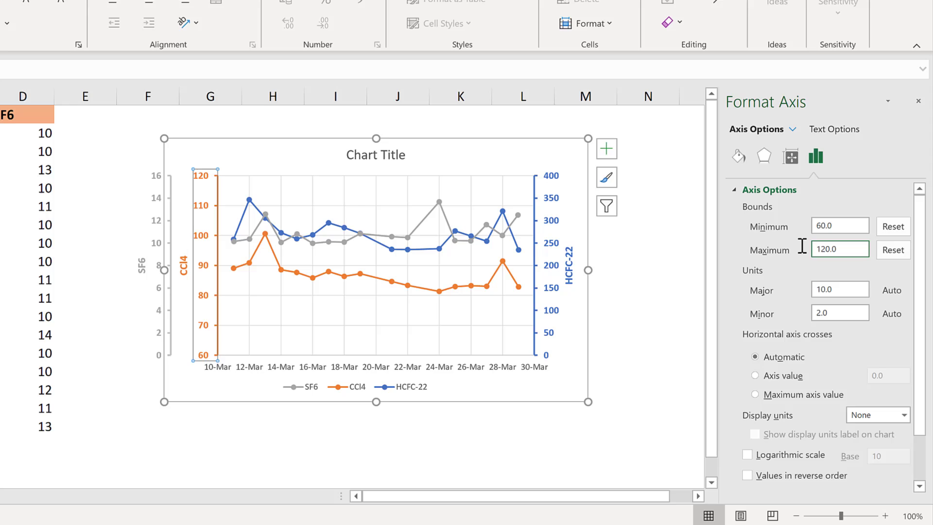
Step: Set the grey SF6 axis bounds to minimum 5 and maximum 30, then close the pane
left_click(158, 180)
left_click_drag(834, 229, 804, 236)
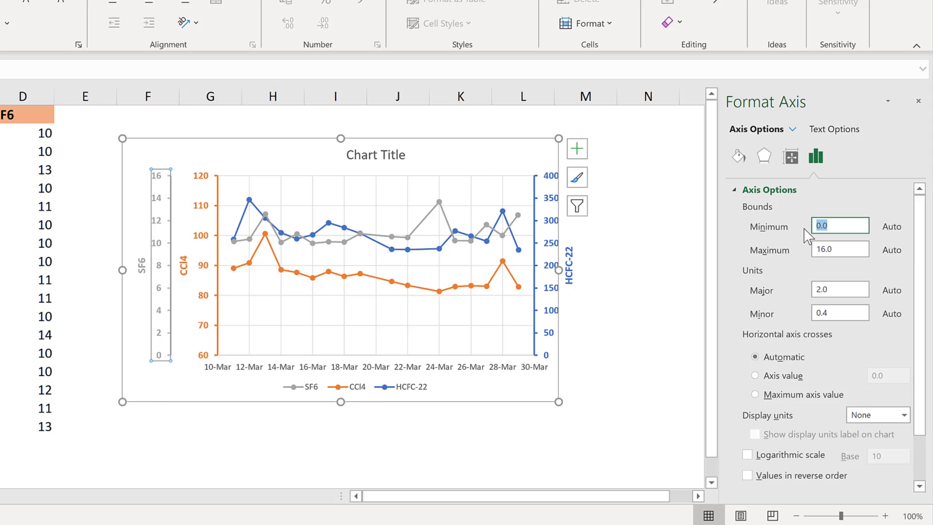
key("Return")
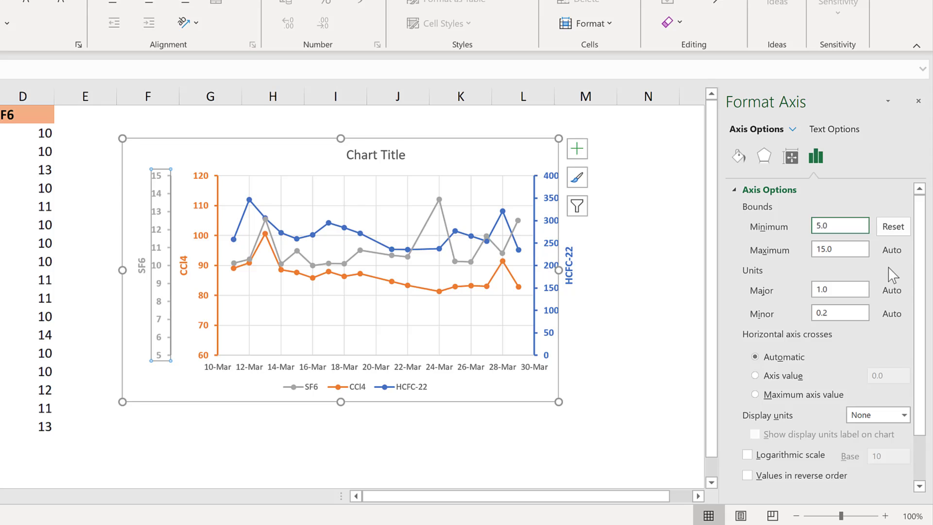
left_click(829, 248)
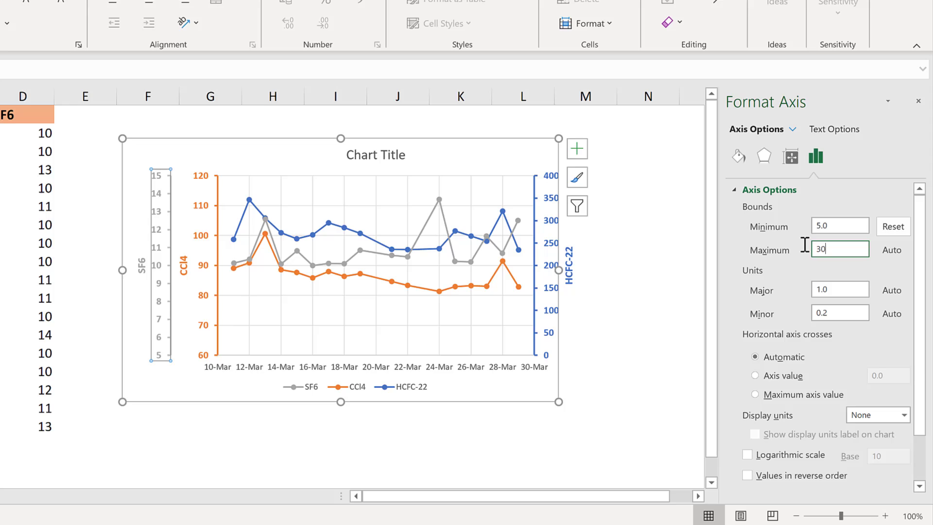
key("Return")
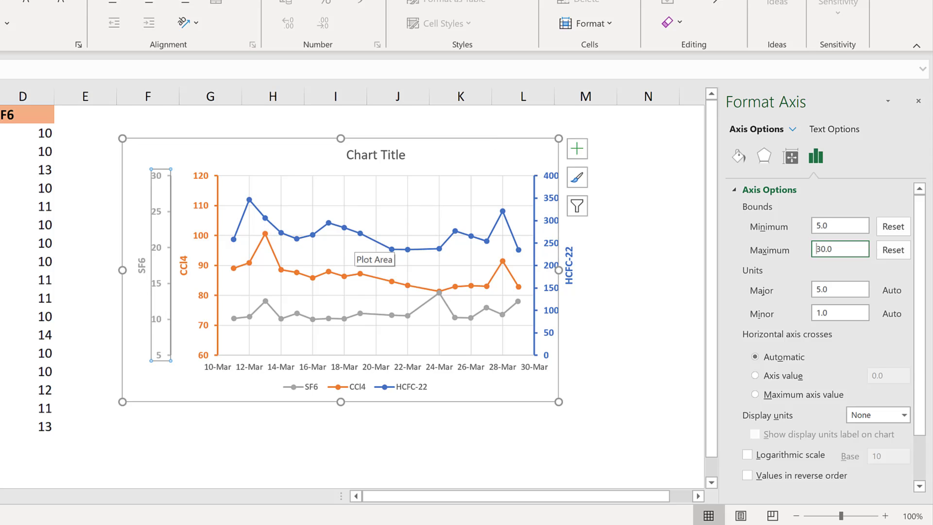
left_click(918, 101)
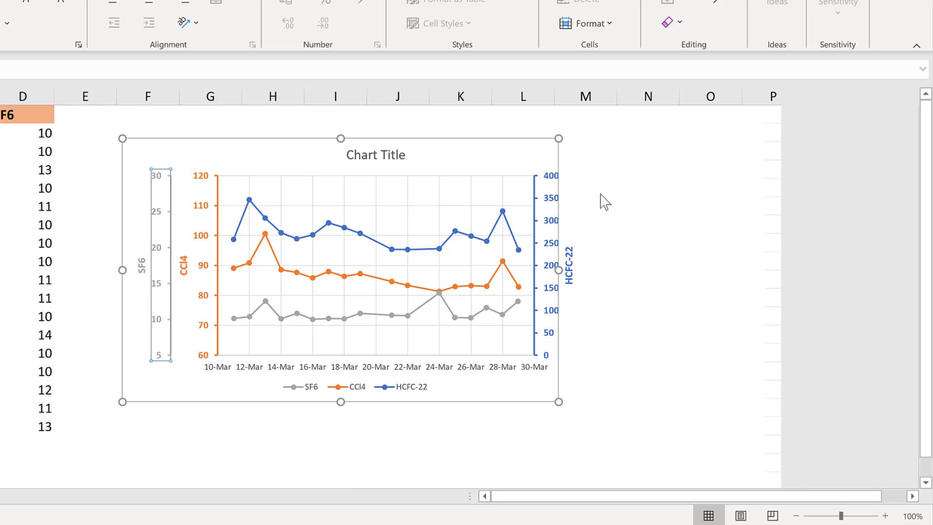
Step: Draw a rectangle slightly larger than the chart using Insert > Shapes > Rectangle
left_click(601, 195)
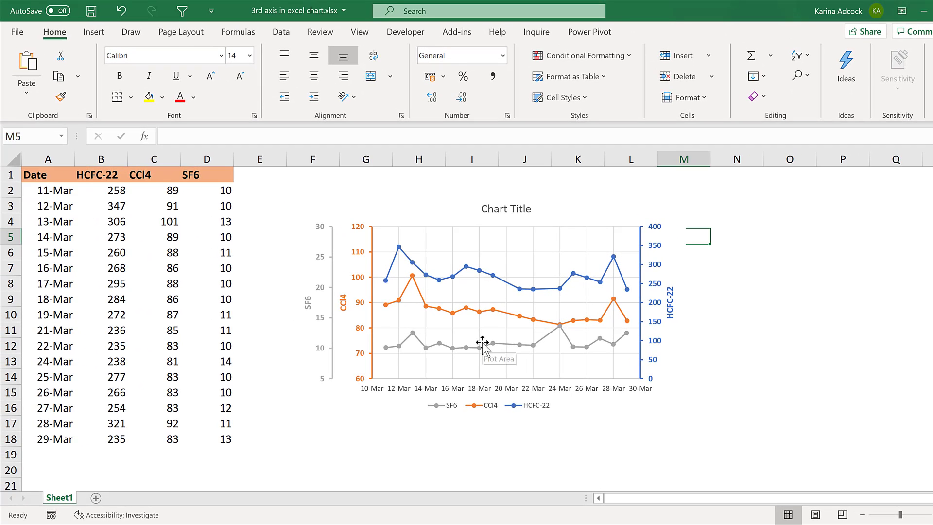
left_click(94, 34)
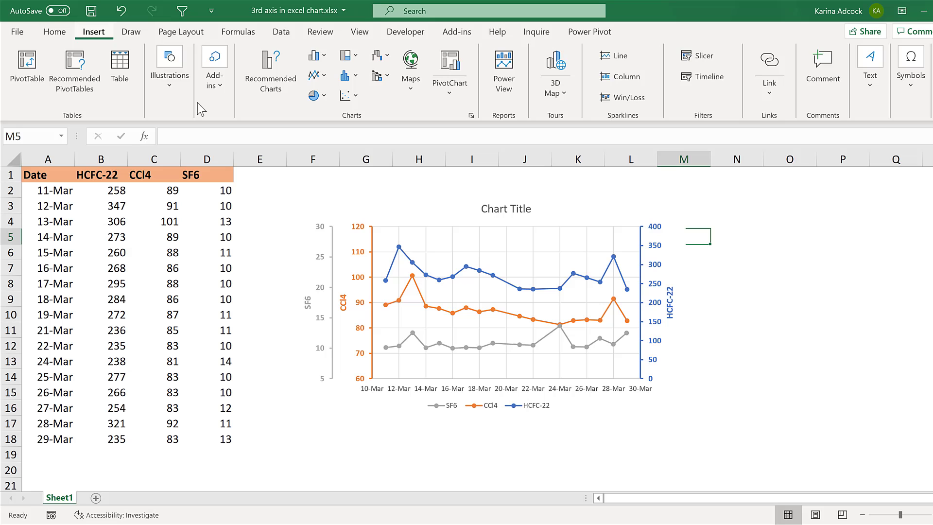
left_click(178, 87)
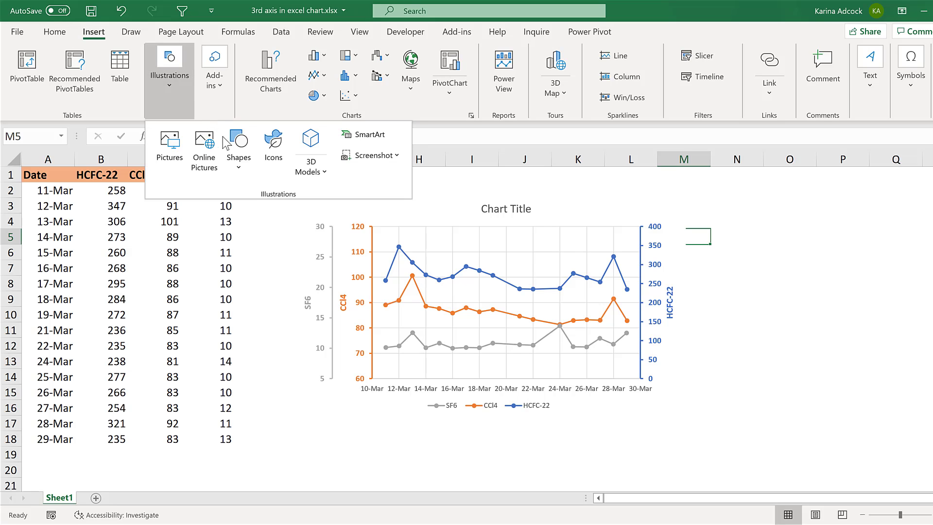
left_click(238, 155)
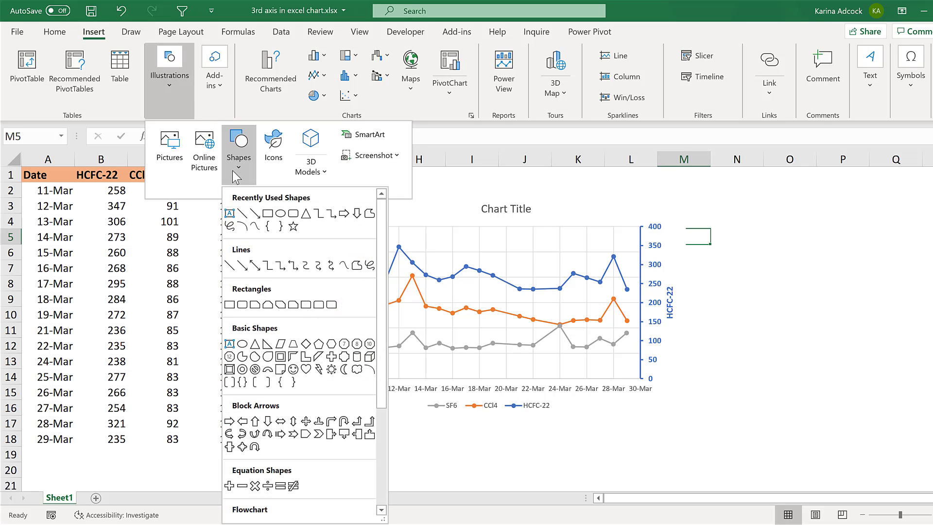
left_click(229, 304)
left_click_drag(433, 278, 701, 427)
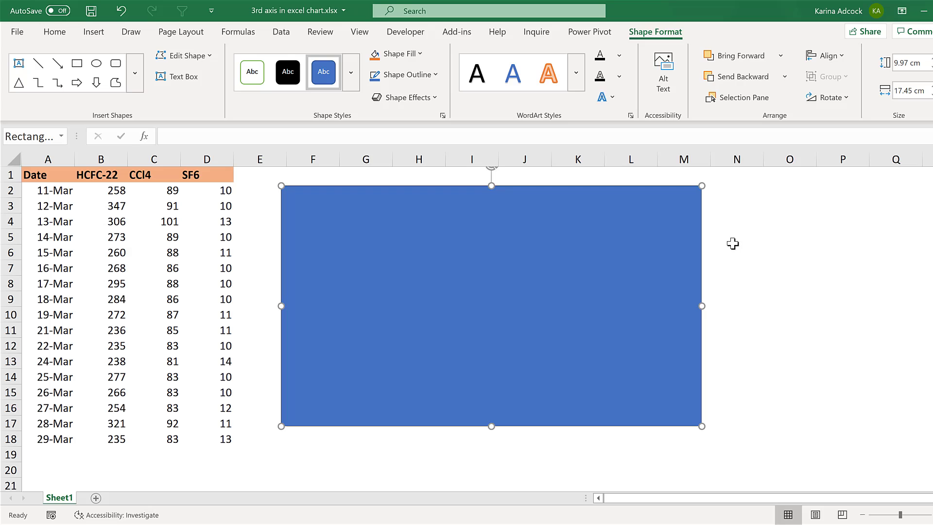
Step: Send the rectangle to back and give it an Automatic dark outline and white fill
left_click(785, 76)
left_click(778, 116)
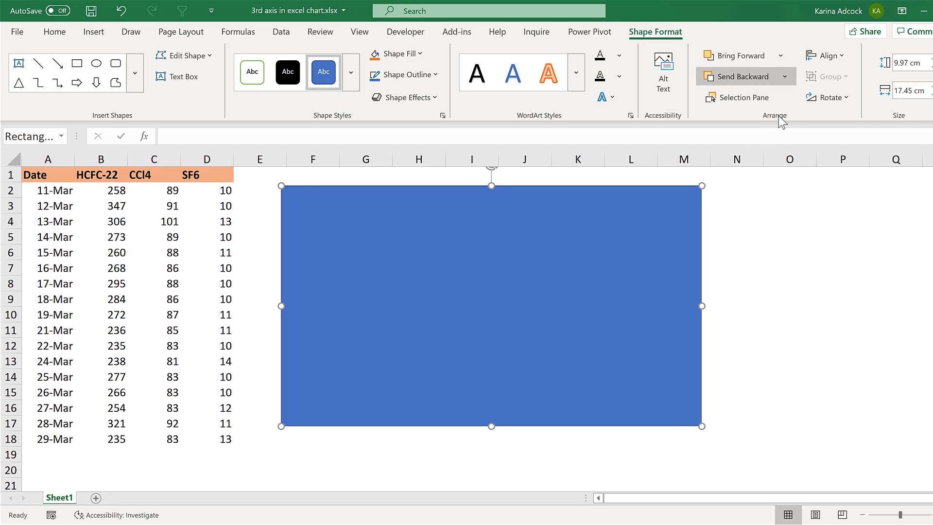
left_click(426, 75)
left_click(416, 97)
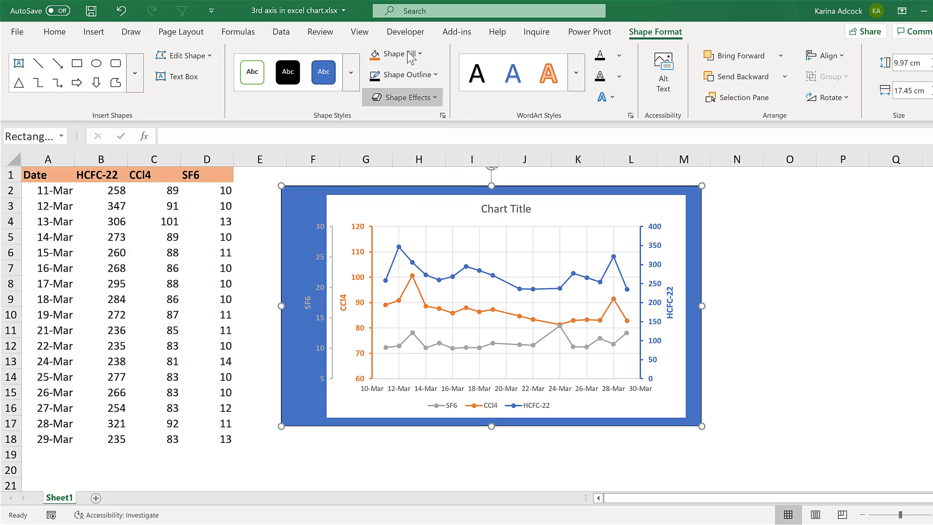
left_click(408, 55)
left_click(406, 77)
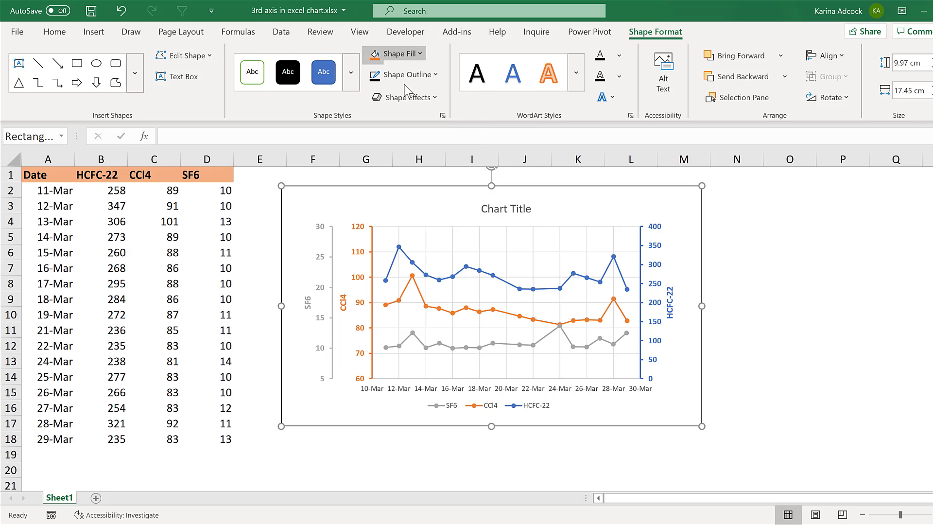
left_click(740, 284)
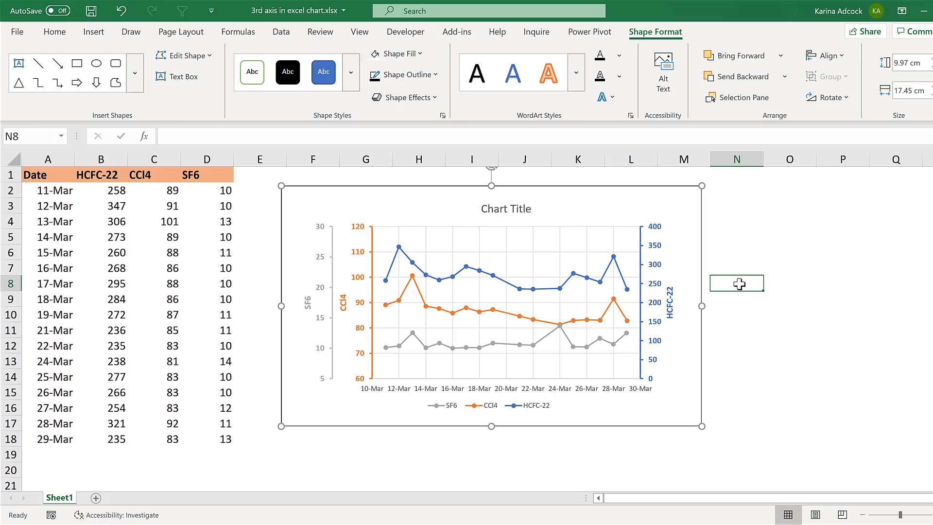
Step: Select the chart and rectangle with Ctrl+A, group them, and drag the group slightly lower
left_click(585, 215)
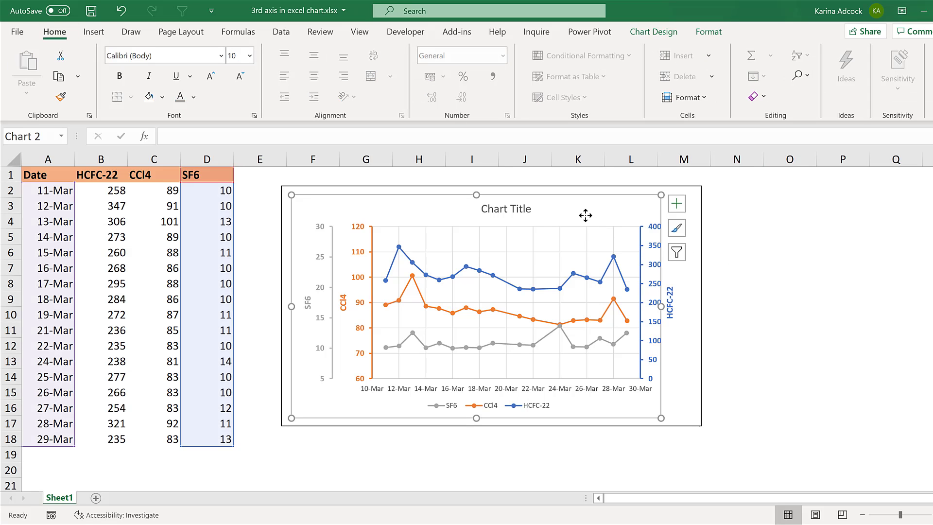
key("ctrl+a")
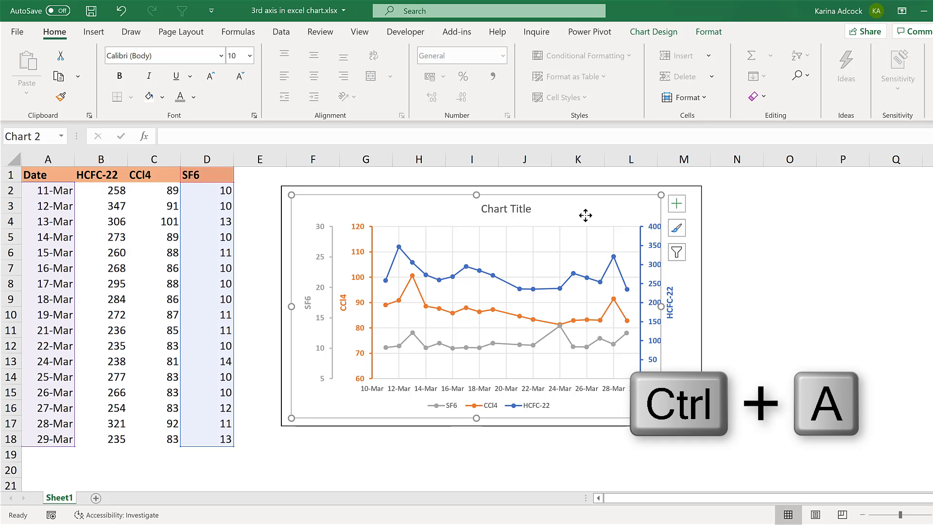
key("ctrl+a")
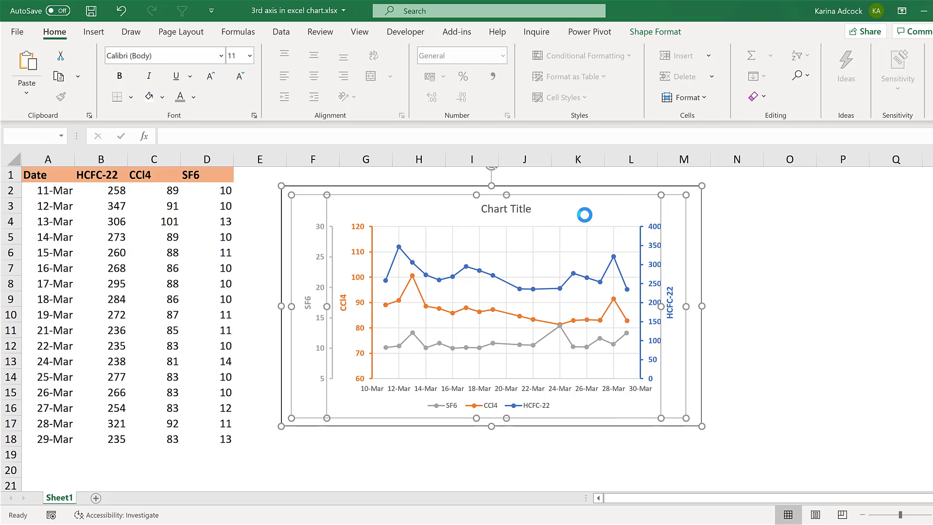
left_click(677, 34)
left_click(826, 77)
left_click(839, 105)
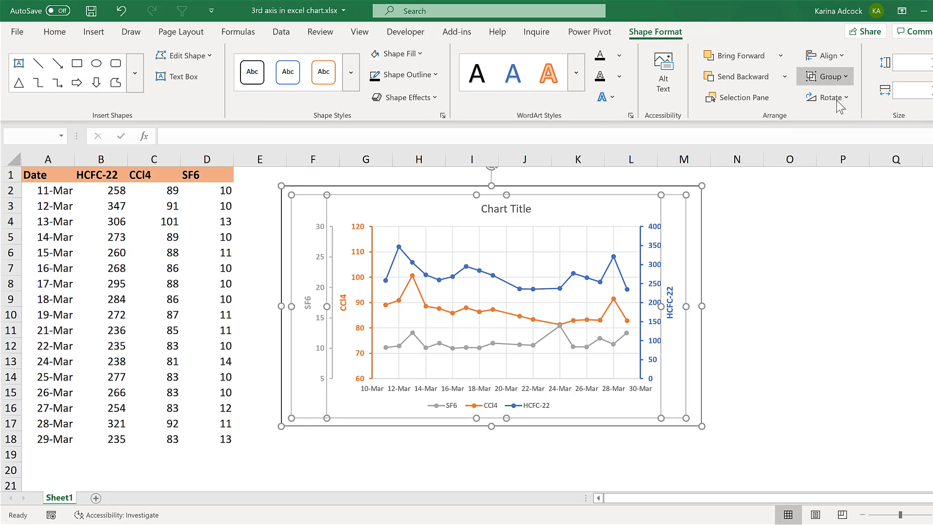
left_click_drag(506, 185, 520, 203)
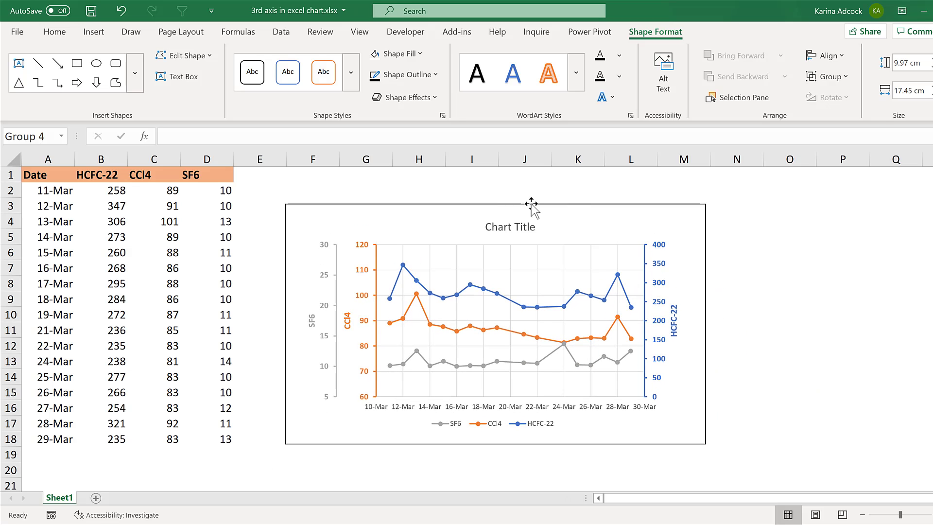
left_click(767, 246)
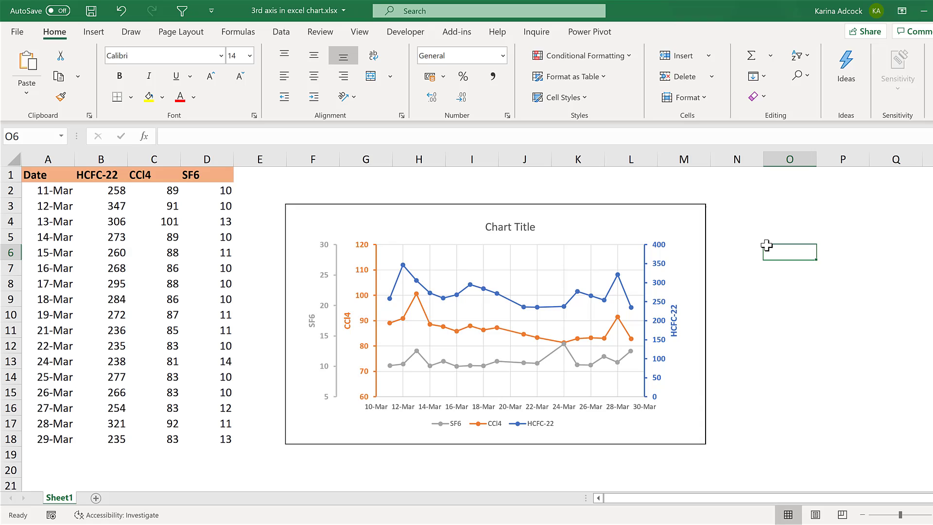